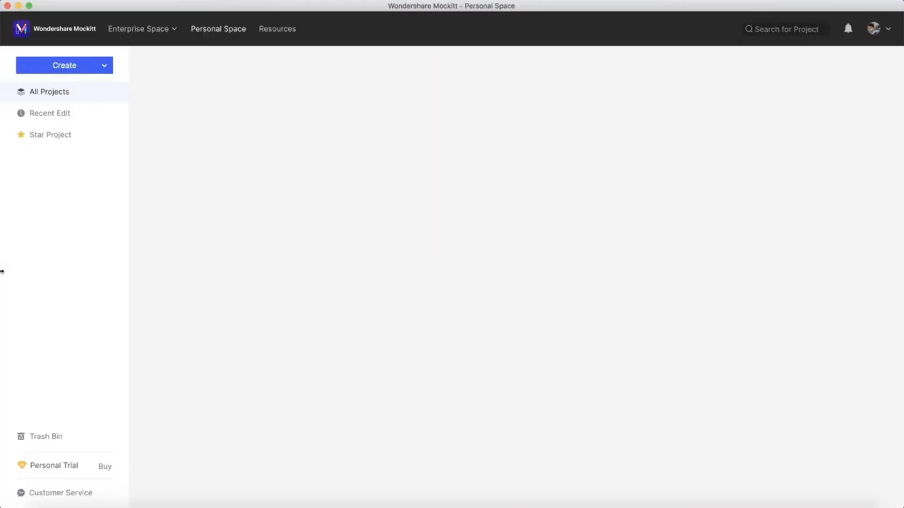
Create a blank mobile project named Roomi for the iPhone 11 Pro Max/11 (414 × 896) screen
click(105, 66)
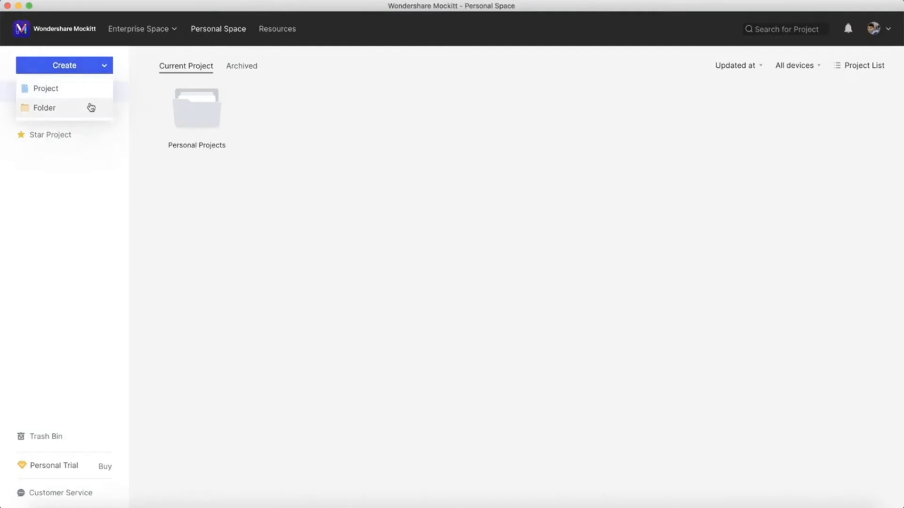
click(94, 89)
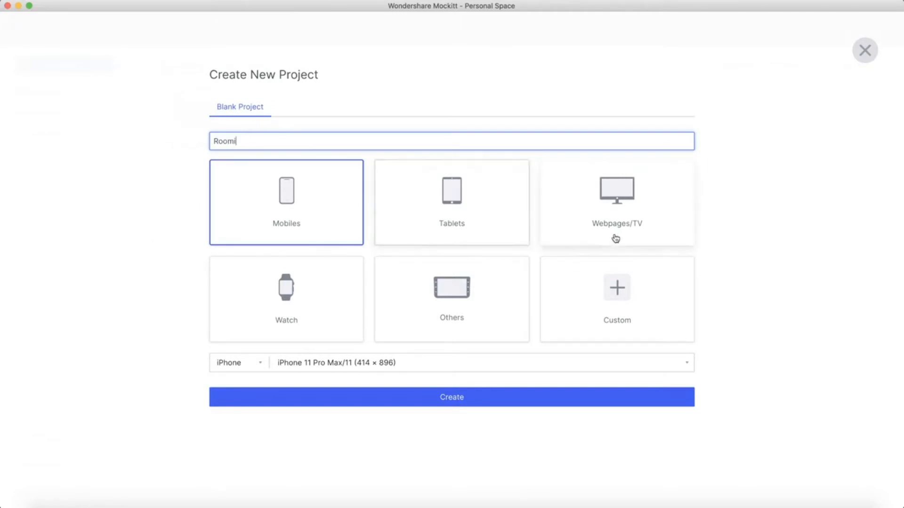
click(473, 406)
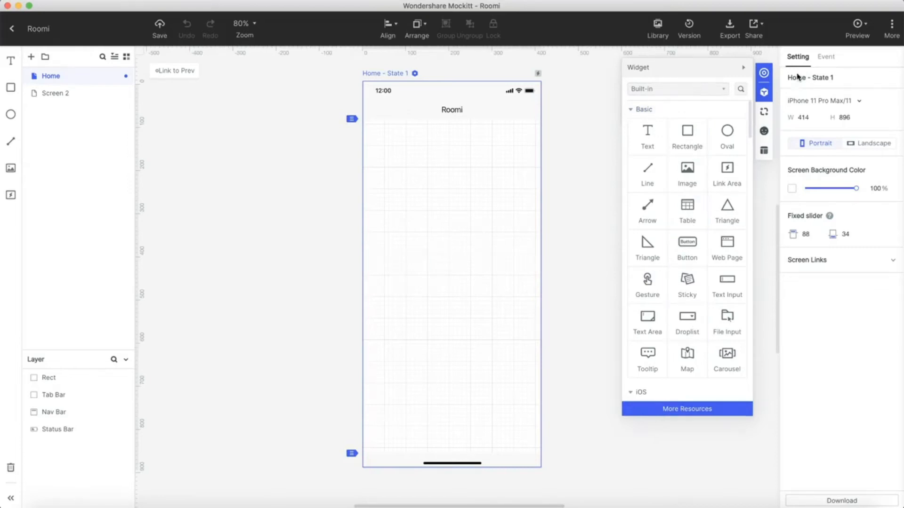
Browse the built-in widget library to examine the available components
click(764, 74)
click(764, 74)
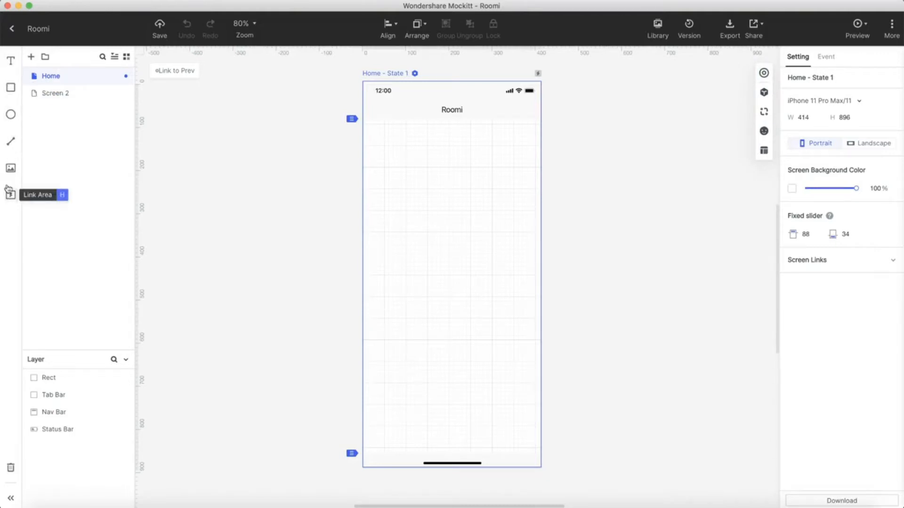
click(764, 92)
scroll(713, 180, down, 2)
scroll(713, 179, down, 10)
scroll(712, 179, down, 10)
scroll(712, 178, down, 10)
scroll(711, 179, up, 20)
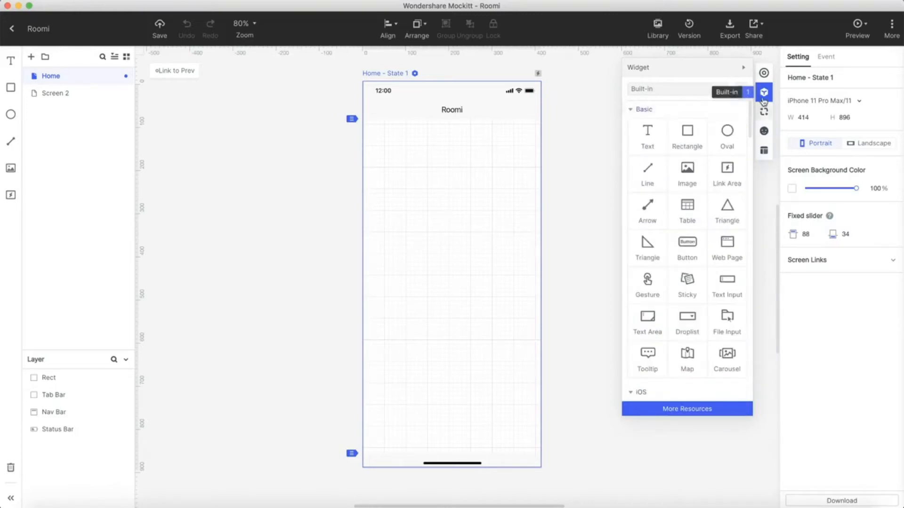
Delete the default status bar, navigation bar, tab bar and home indicator from the Home screen
click(462, 91)
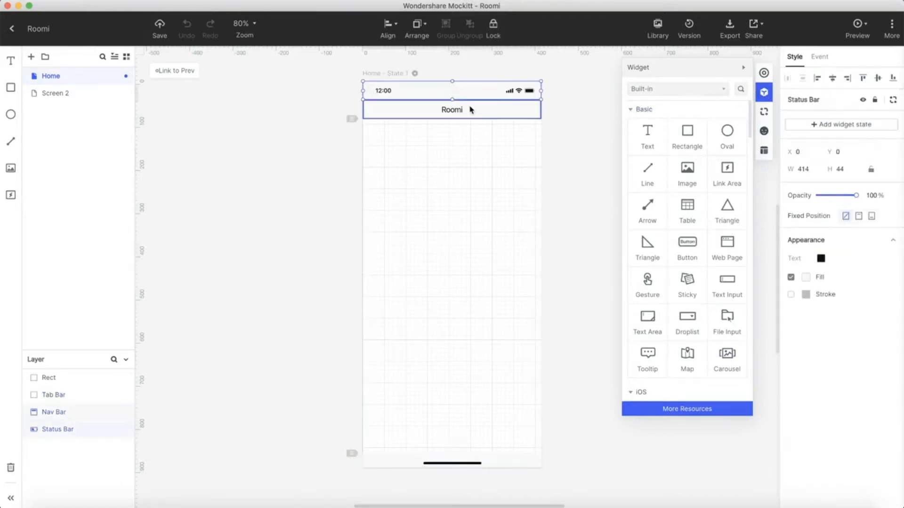
shift+click(470, 107)
shift+click(493, 466)
shift+click(469, 464)
key(Delete)
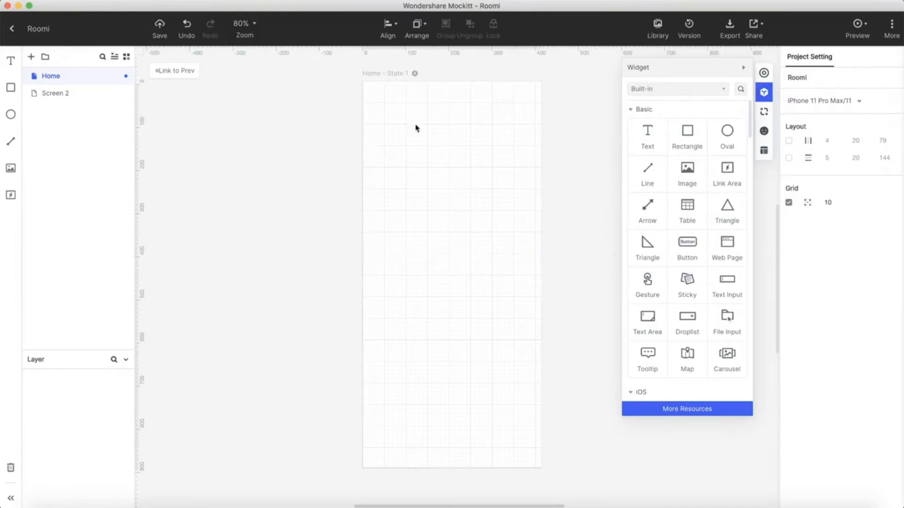
Add a 414 × 896 image widget covering the Home screen and upload the photo of blue-domed white buildings
drag(695, 175, 540, 467)
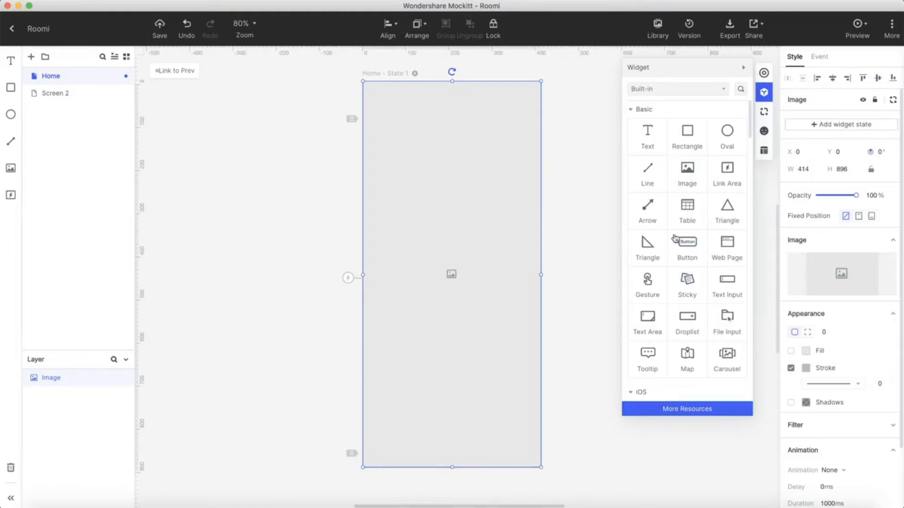
click(838, 282)
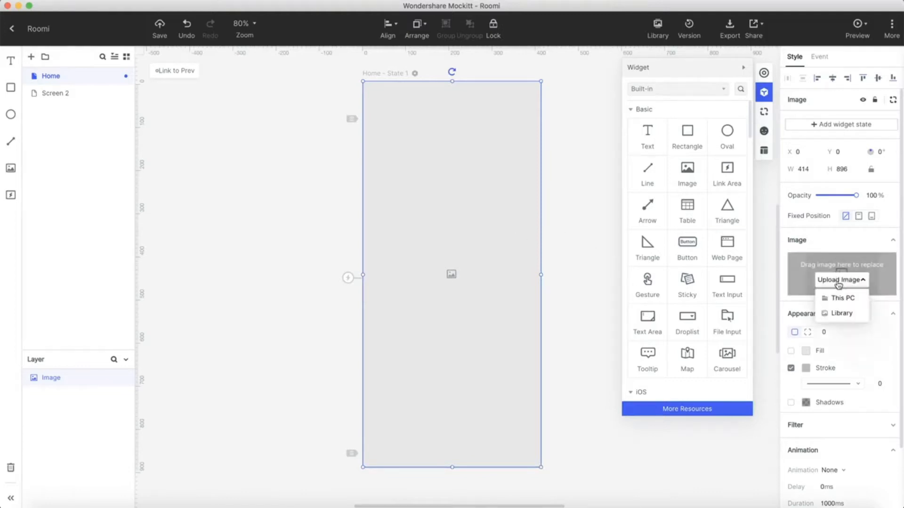
click(840, 298)
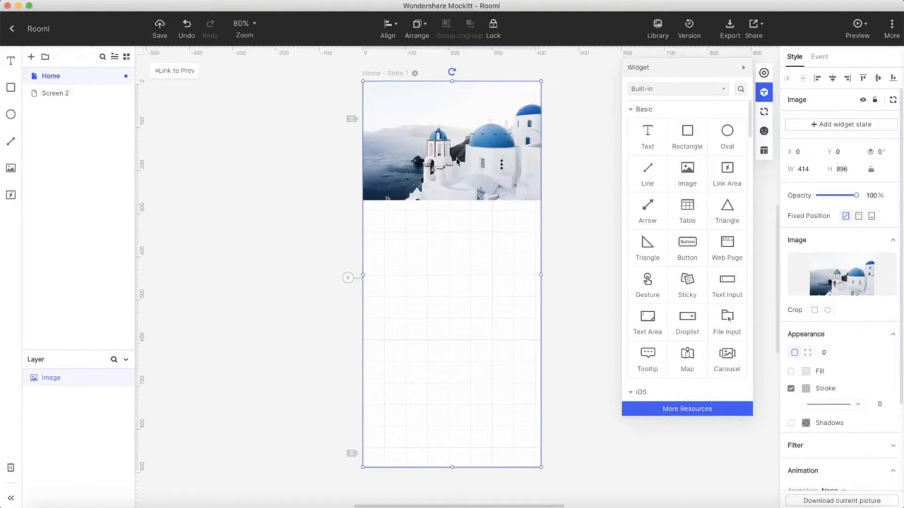
Enlarge the photo to fill the screen height and reposition its crop so the bell tower sits in the centre
drag(452, 200, 531, 469)
drag(489, 360, 323, 358)
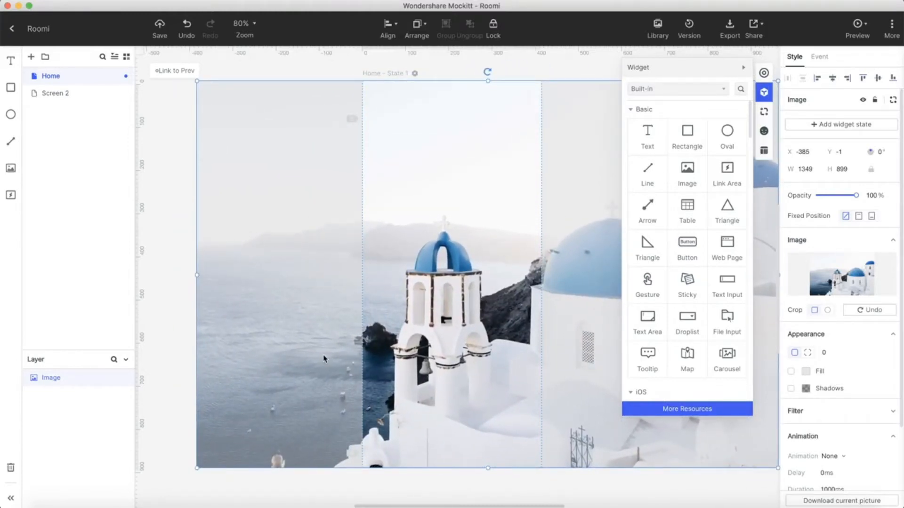
click(485, 490)
Place a second image widget in the sky area of the photo and upload the green house logo into it
drag(687, 171, 451, 136)
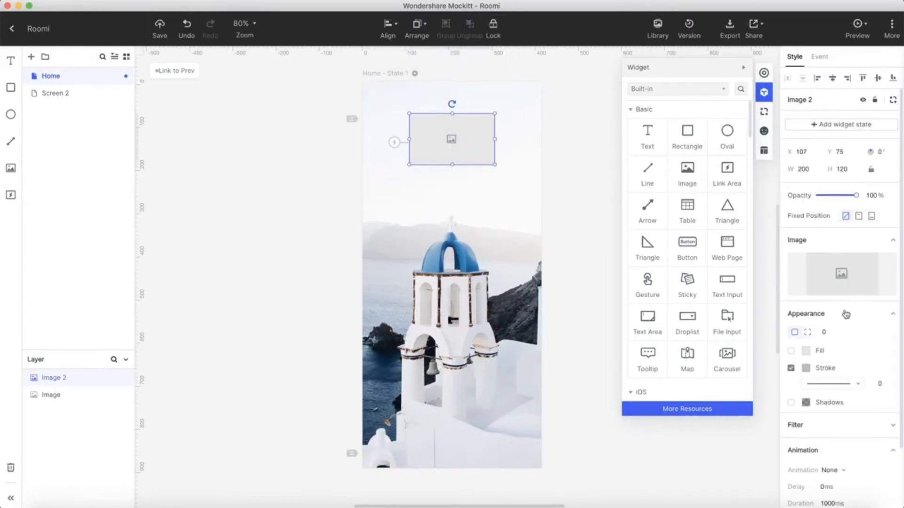
click(834, 283)
click(831, 298)
click(347, 39)
click(640, 240)
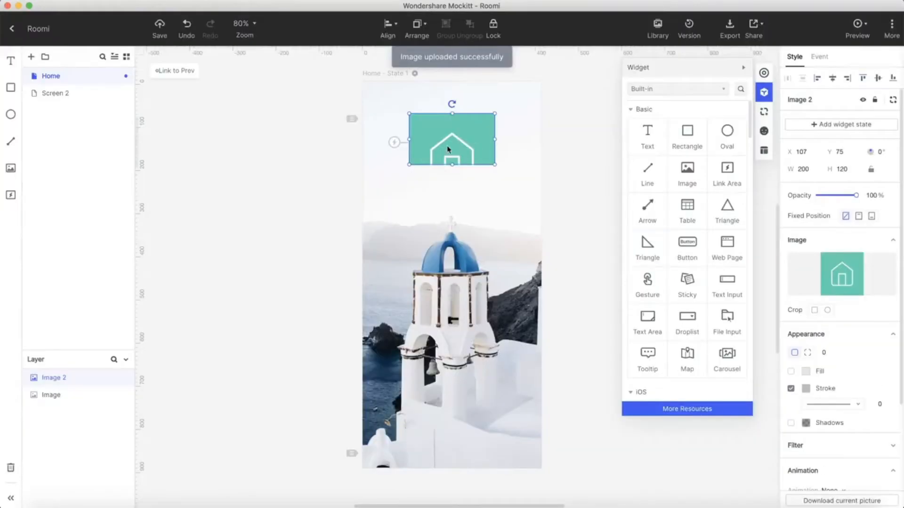
Resize the house logo to about 88 × 89, centre it horizontally and round its corners
drag(452, 164, 449, 133)
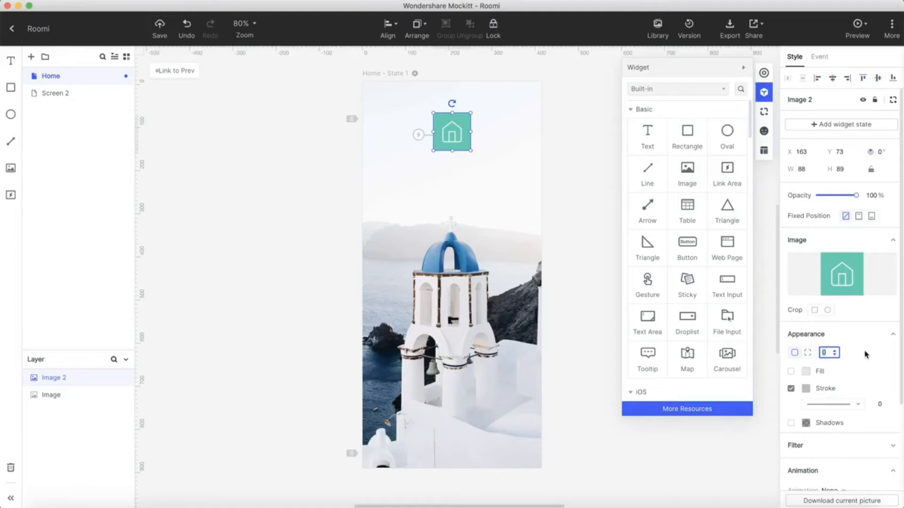
key(Return)
click(320, 328)
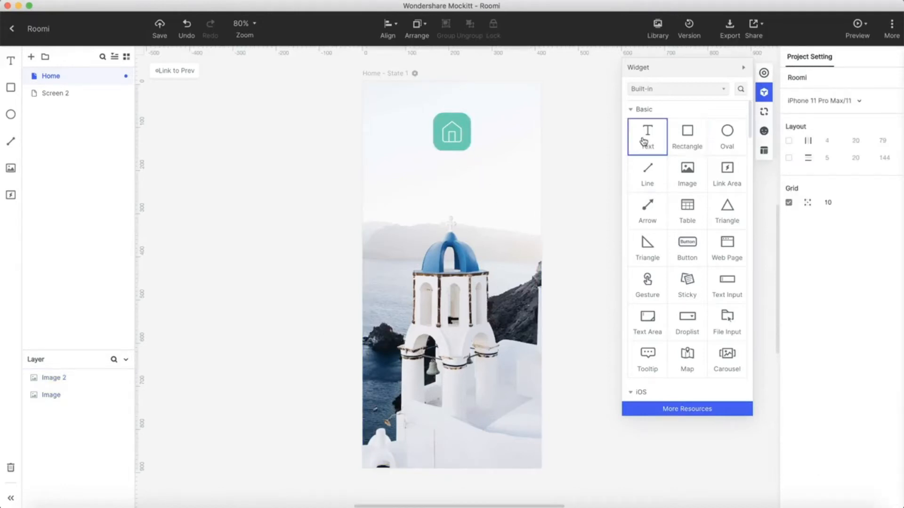
Add a text widget below the logo reading "Roomi"
drag(647, 137, 453, 165)
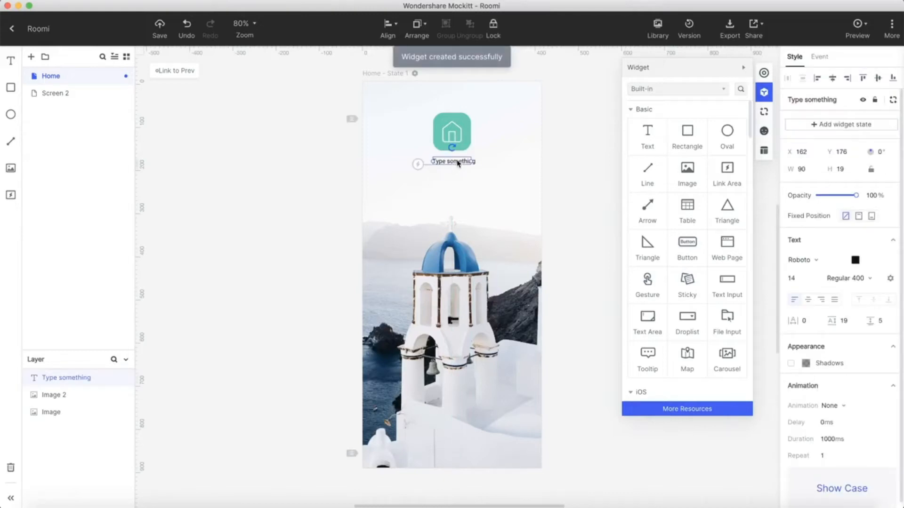
double_click(458, 162)
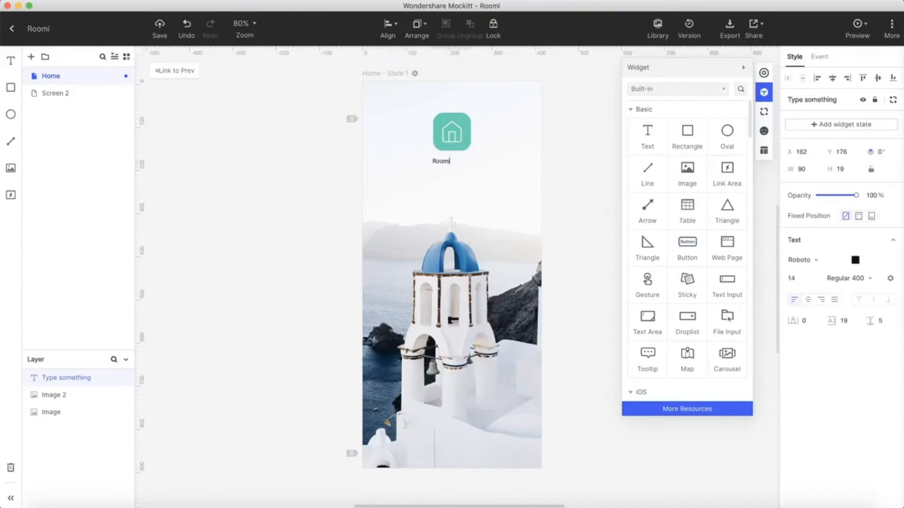
click(554, 184)
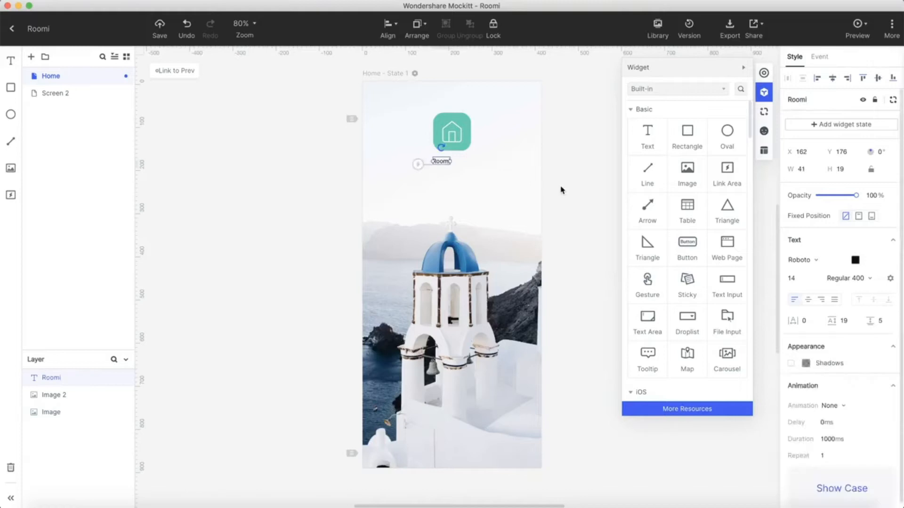
Centre the Roomi text beneath the logo and set its font size to 48
click(446, 163)
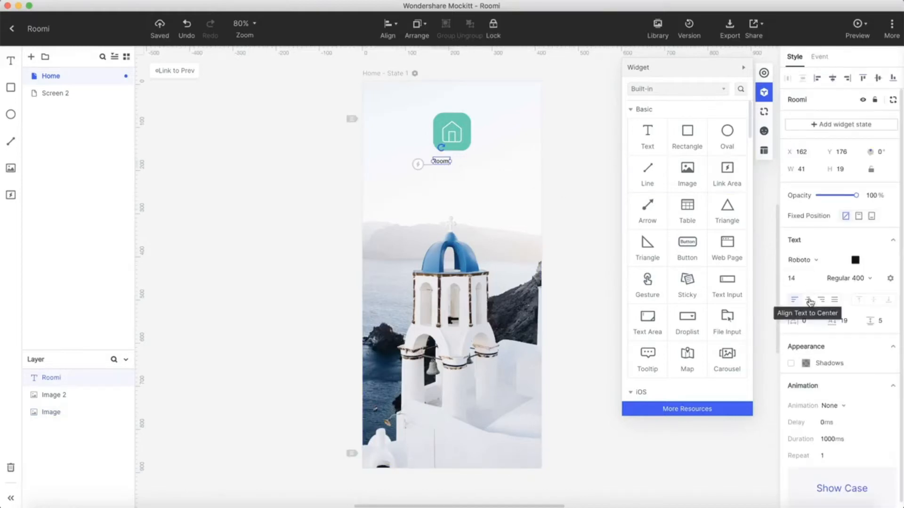
click(810, 301)
drag(441, 161, 452, 164)
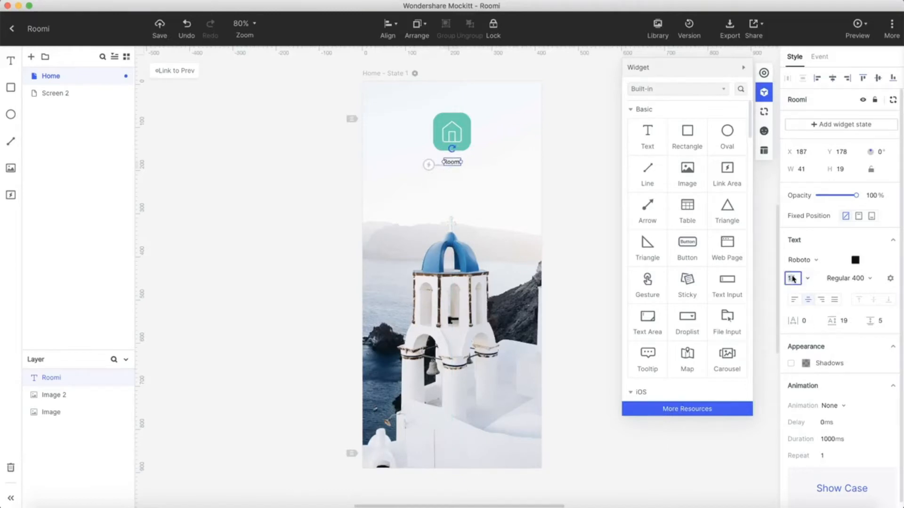
text(48)
key(Return)
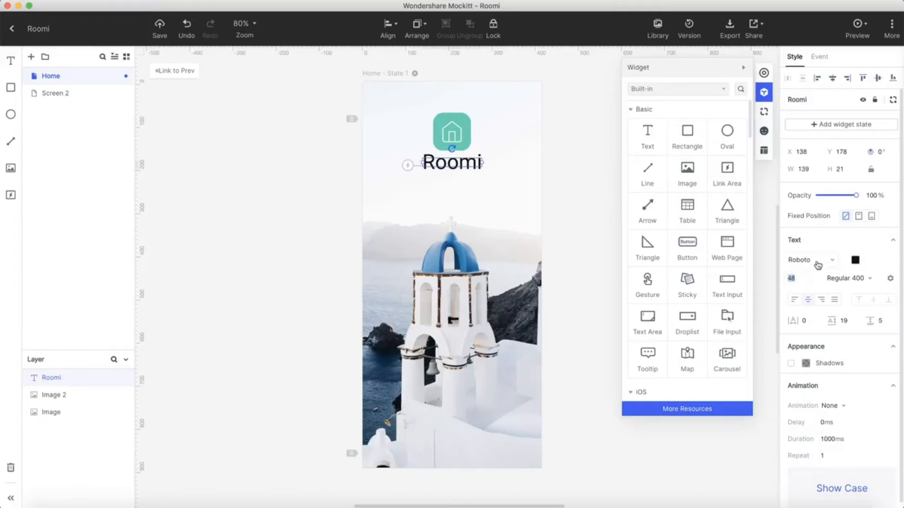
Set the Roomi title's font to Averia Serif Libre and move it down to about Y 202
click(833, 262)
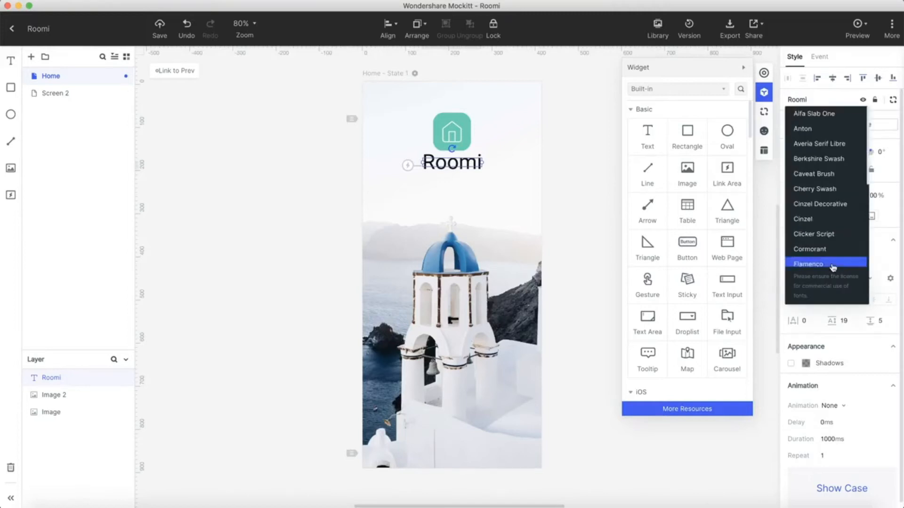
click(821, 144)
click(456, 170)
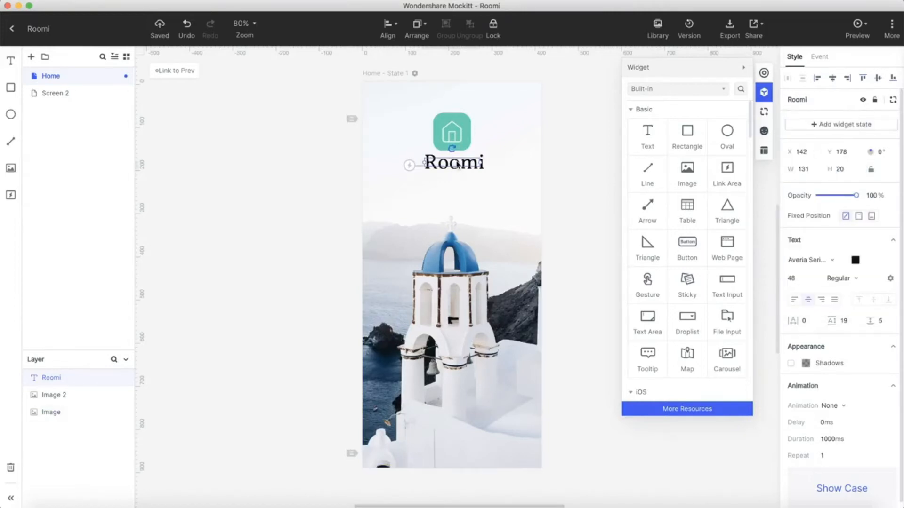
drag(457, 164, 461, 177)
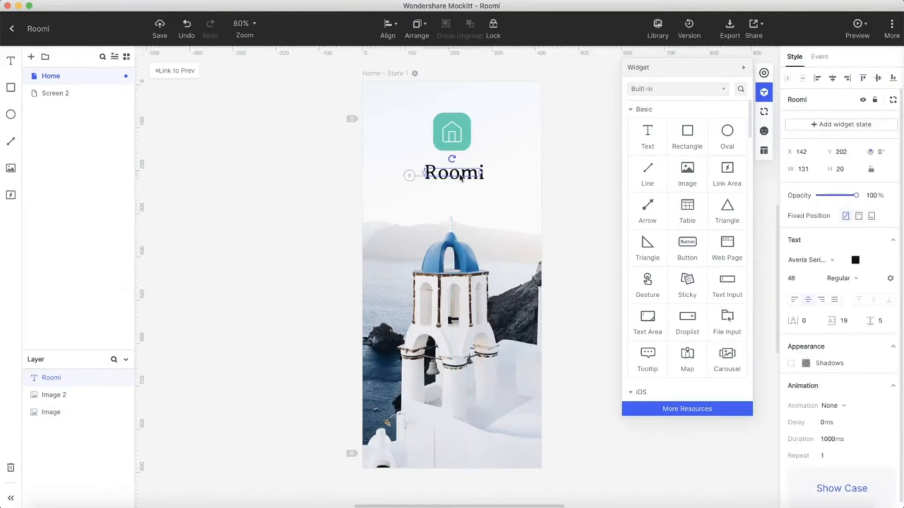
Duplicate the Roomi title, place the copy below it at about Y 245 and set its font size to 24
key(super+d)
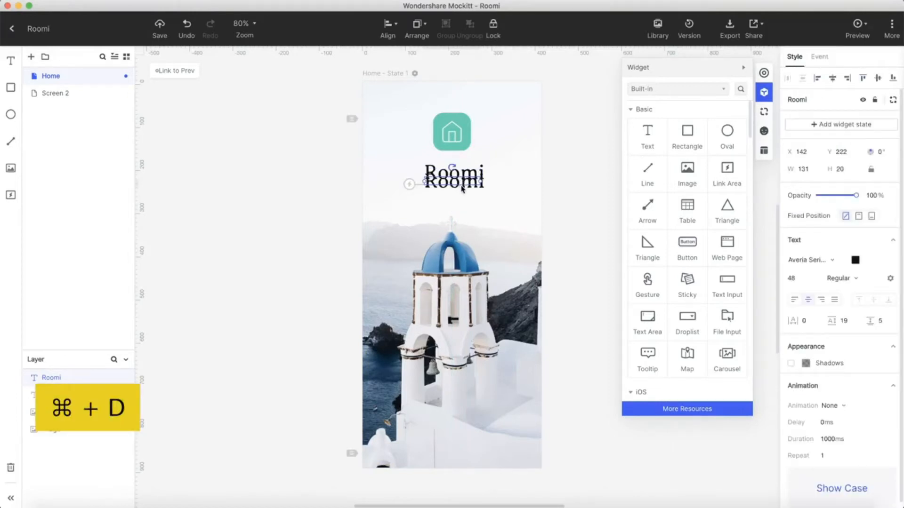
drag(464, 187, 464, 194)
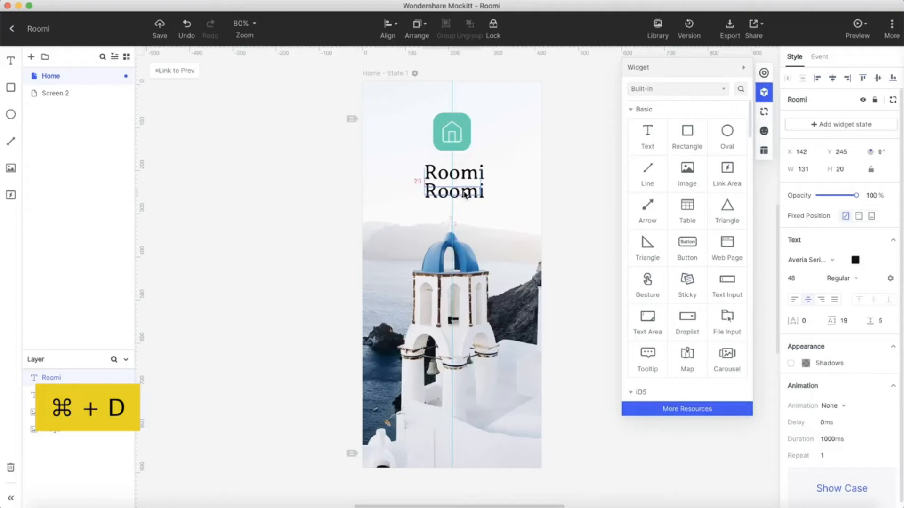
click(793, 279)
text(24)
Replace the duplicated text with "Best deals for your staycation"
double_click(454, 190)
text(Best deals for your staycation)
key(Escape)
Change the tagline to a light sans-serif font and move it slightly further below the title
click(821, 260)
scroll(828, 305, down, 5)
click(815, 363)
click(857, 278)
click(870, 219)
click(573, 232)
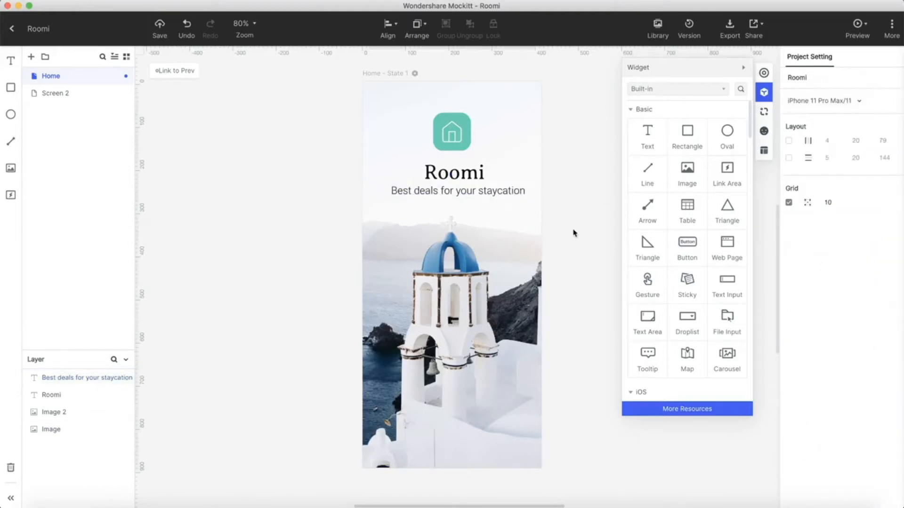
drag(476, 194, 475, 199)
click(561, 214)
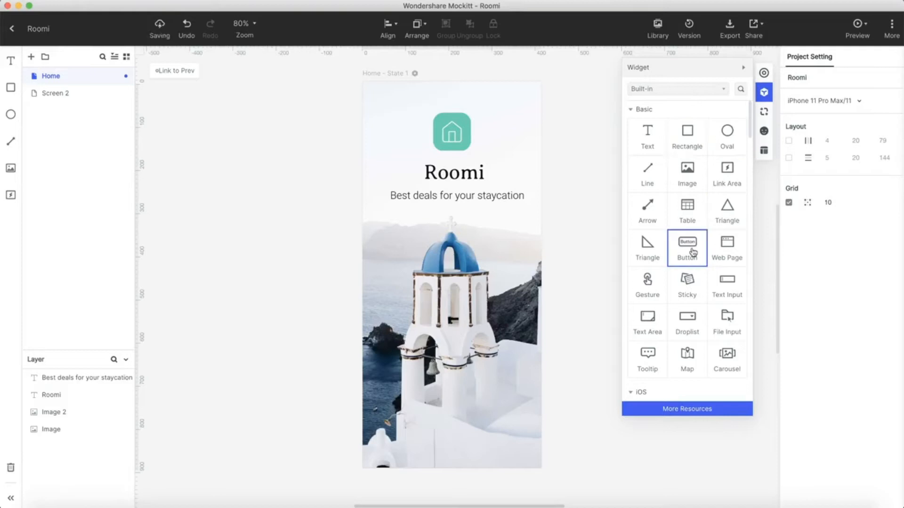
Place a wide rectangle about 313 × 56 near the bottom of the Home screen as the button shape
drag(702, 253, 470, 390)
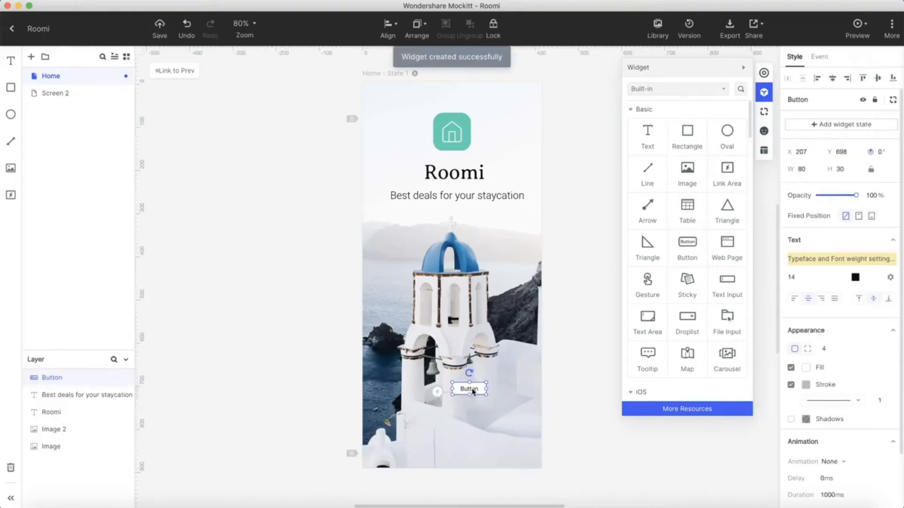
key(Delete)
drag(688, 136, 456, 398)
mouse_move(499, 418)
mouse_down()
mouse_move(535, 399)
mouse_move(471, 414)
mouse_move(525, 409)
mouse_move(484, 411)
mouse_up()
Set the rectangle's corner radius to 36 and reduce its height to about 52
click(824, 364)
text(24)
key(Return)
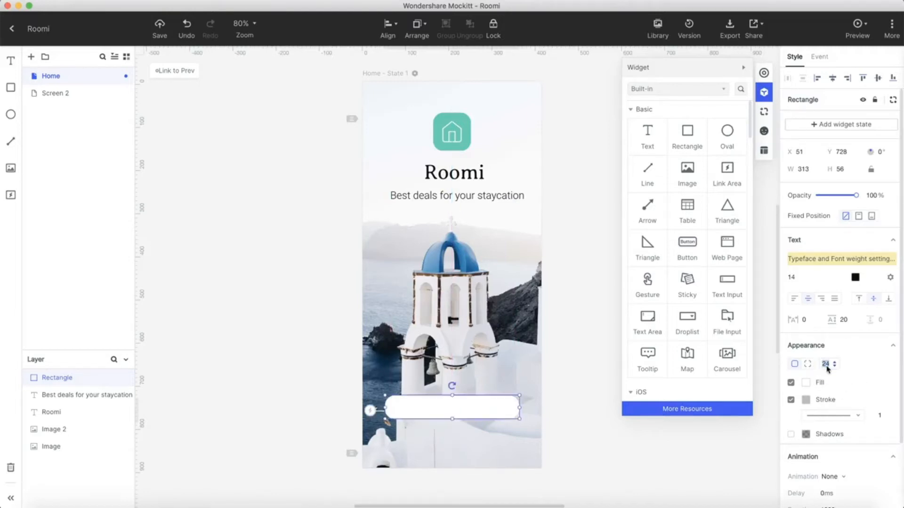
text(36)
key(Return)
drag(451, 419, 451, 417)
click(587, 438)
Remove the rectangle's stroke and fill it with the green sampled from the house logo
click(468, 409)
click(791, 399)
click(805, 383)
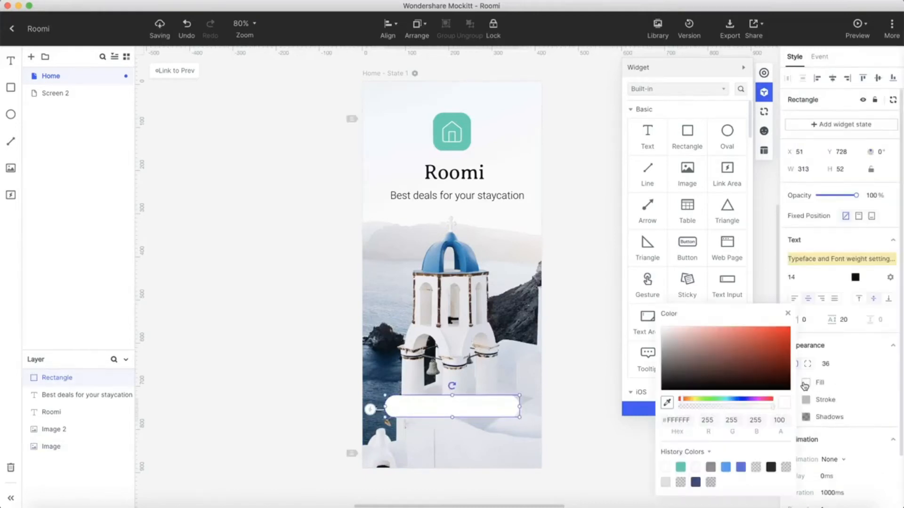
click(667, 404)
click(435, 124)
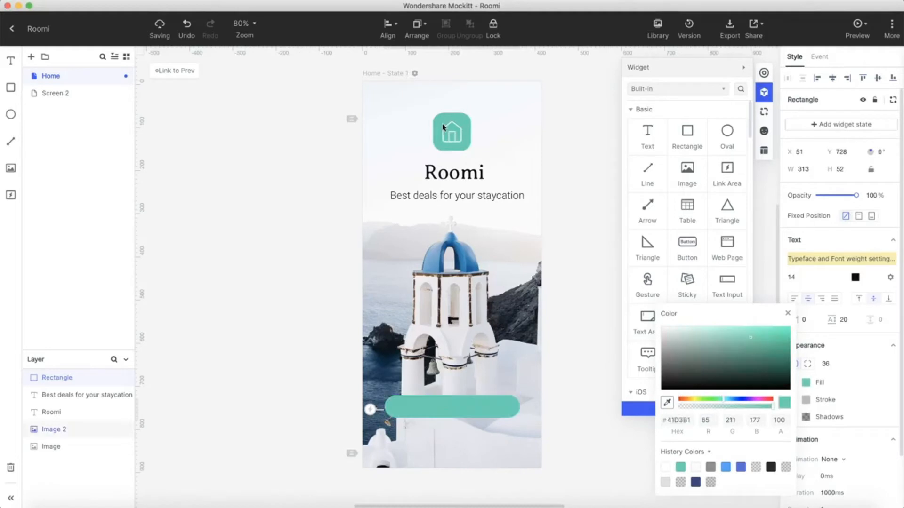
click(586, 367)
click(587, 368)
Add a shadow to the green rectangle with X and Y offsets of 3
click(496, 405)
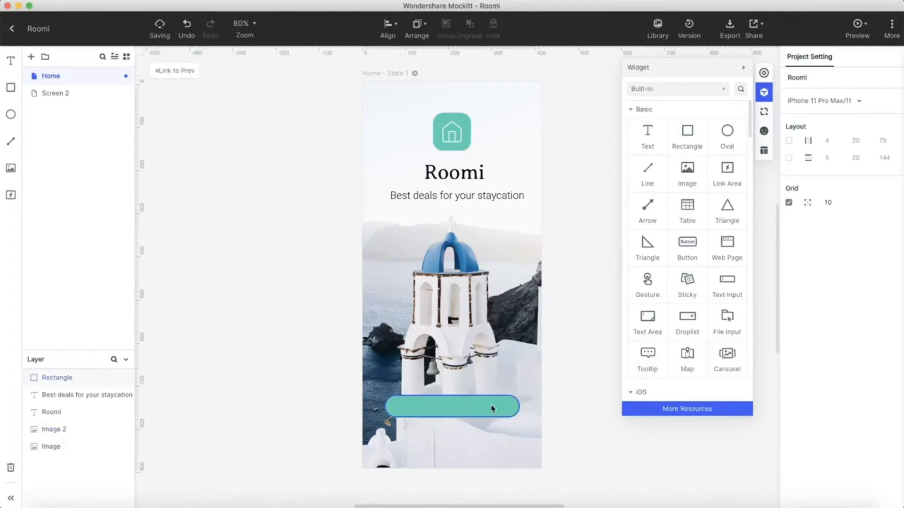
click(791, 416)
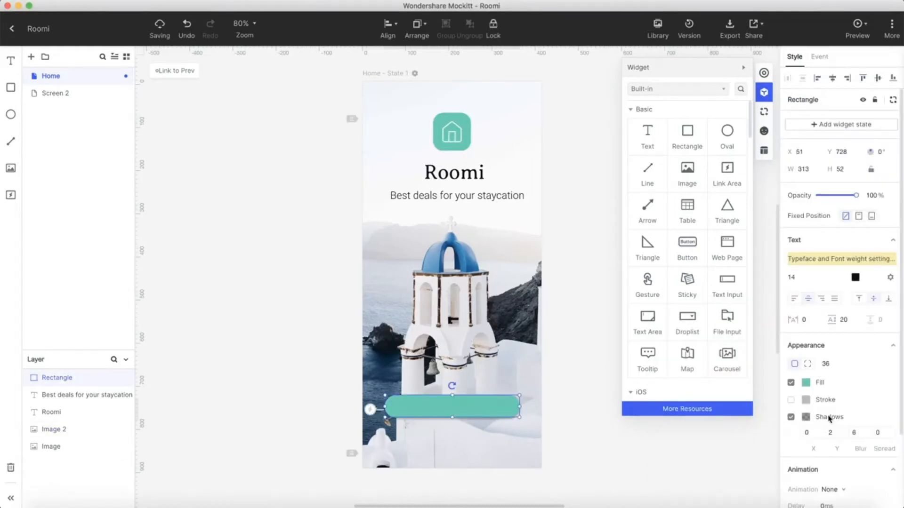
click(831, 434)
text(3)
click(875, 419)
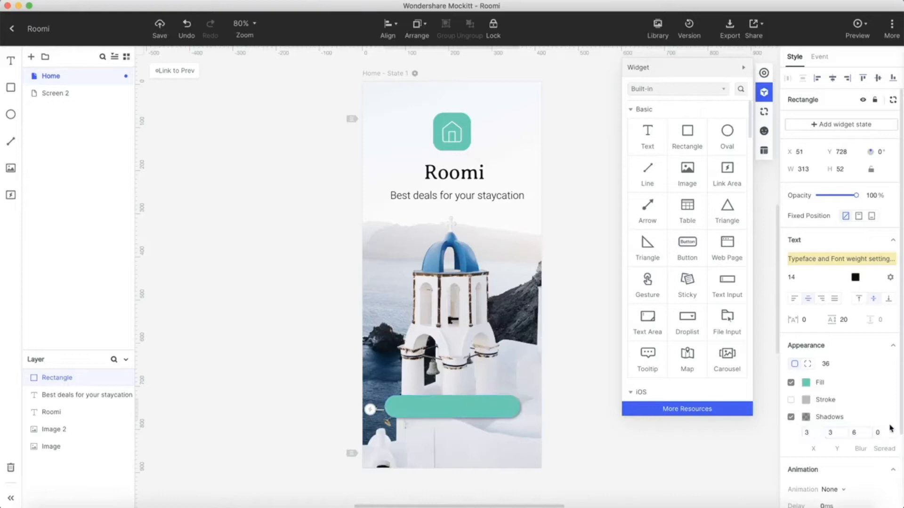
Lower the opacity of the green rectangle's shadow colour to soften the shadow
text(12)
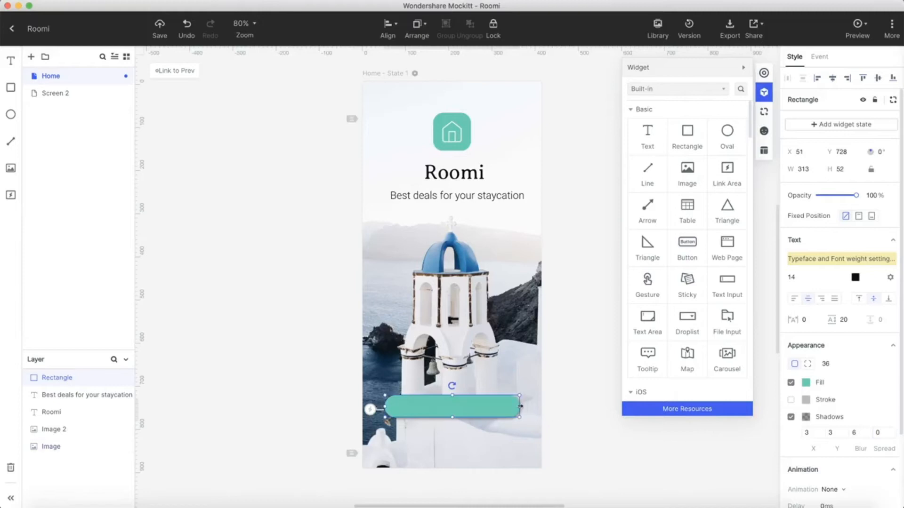
click(806, 417)
drag(719, 411, 696, 410)
click(570, 438)
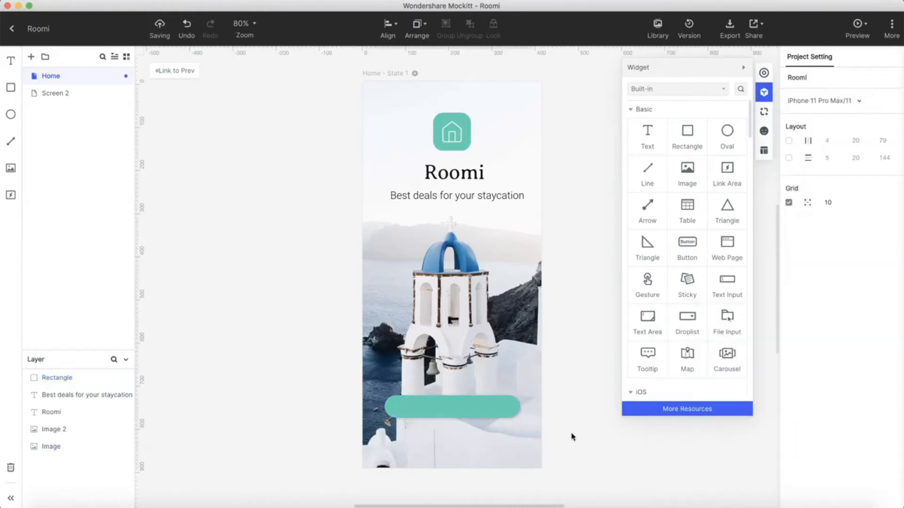
Add the text "Get Started" on the green rectangle, with centred alignment and placed in the middle of it
click(492, 417)
drag(648, 136, 456, 397)
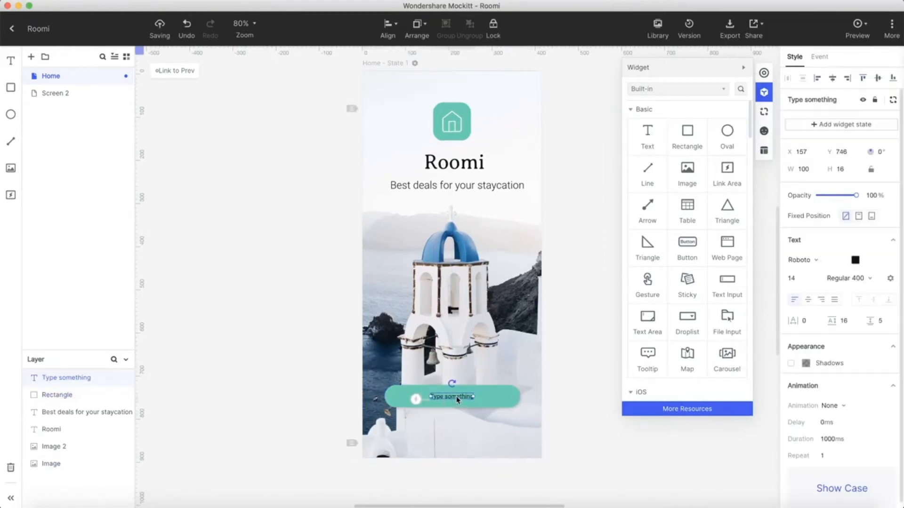
text(Get Started)
click(462, 394)
click(448, 397)
click(808, 300)
drag(449, 400, 455, 400)
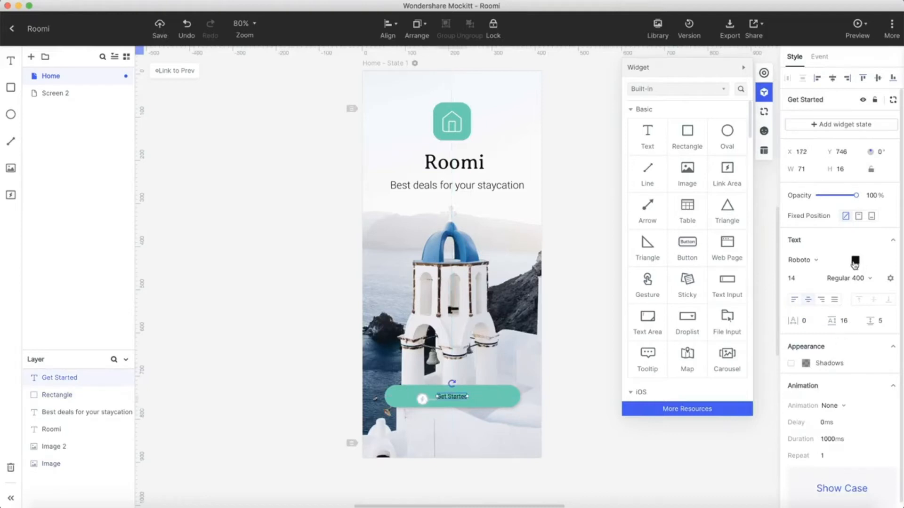
Make the "Get Started" text white, Bold 700 and size 24, and recentre it on the green rectangle
click(855, 262)
drag(730, 222, 689, 206)
click(877, 260)
click(862, 279)
scroll(859, 282, up, 2)
click(844, 185)
click(794, 279)
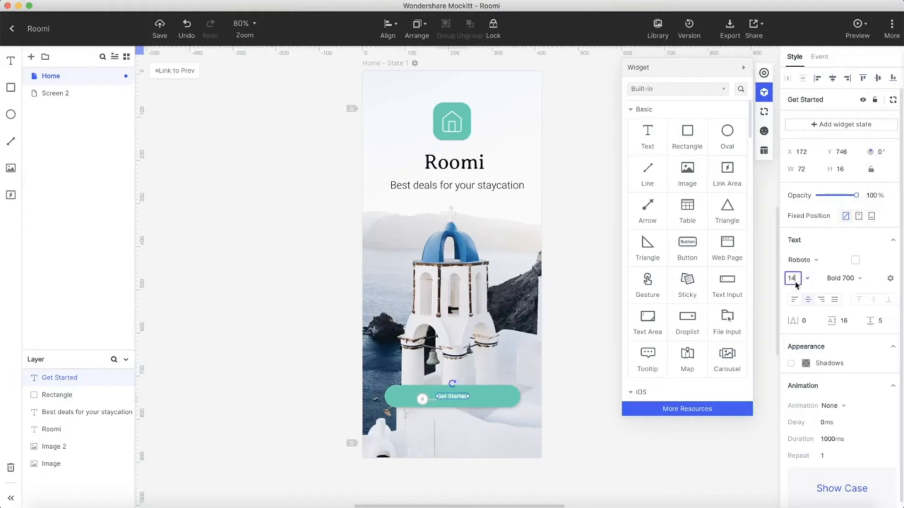
text(24)
key(Return)
double_click(465, 397)
Group the "Get Started" text with the green rectangle and name the group custom_button
key(super+g)
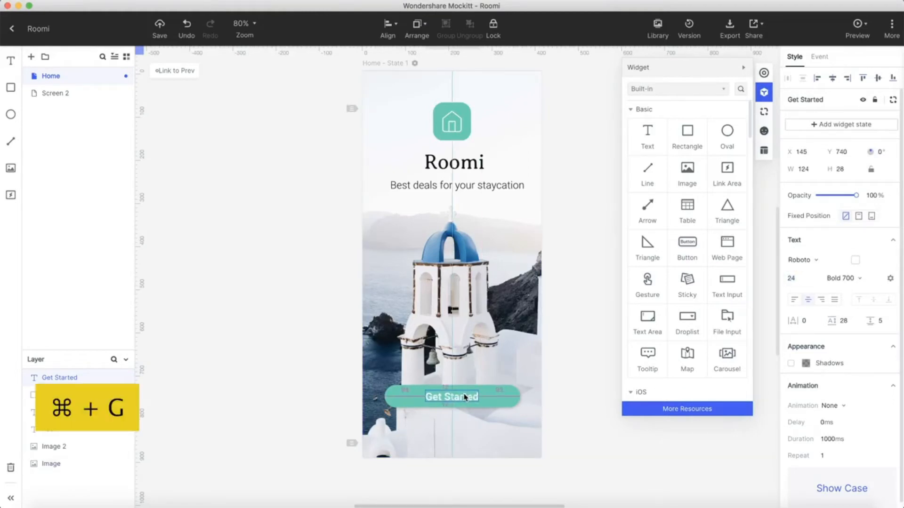
click(456, 403)
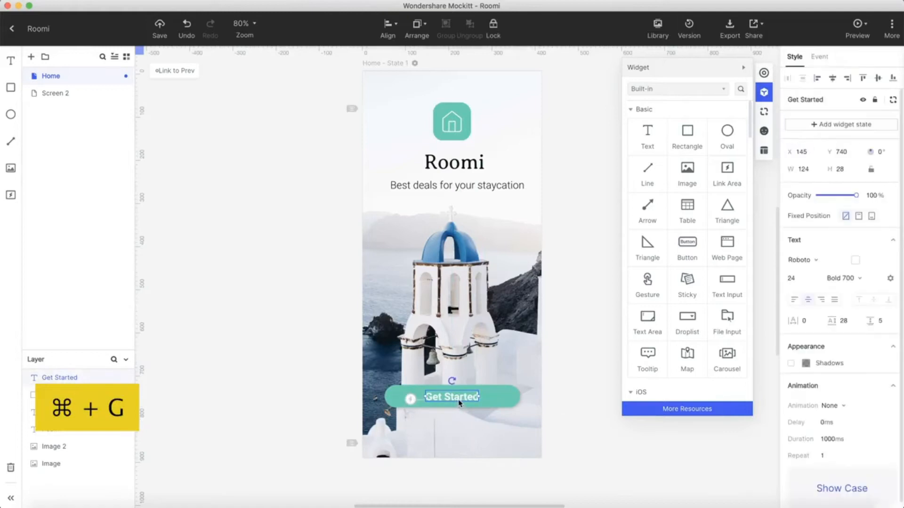
shift+click(503, 401)
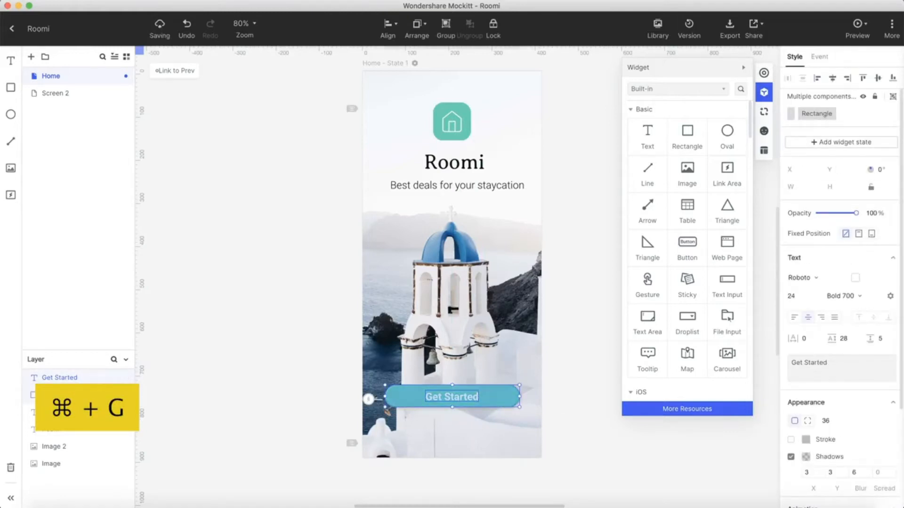
key(super+g)
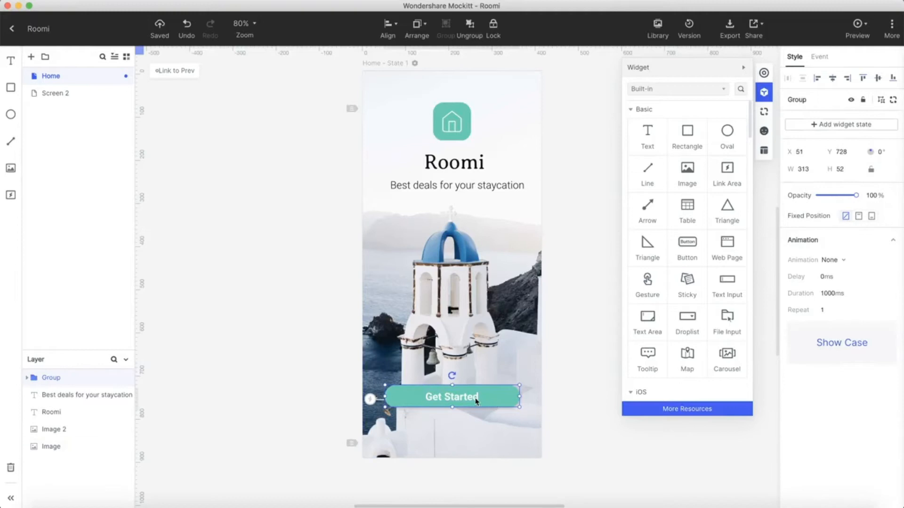
double_click(49, 378)
text(custom_but)
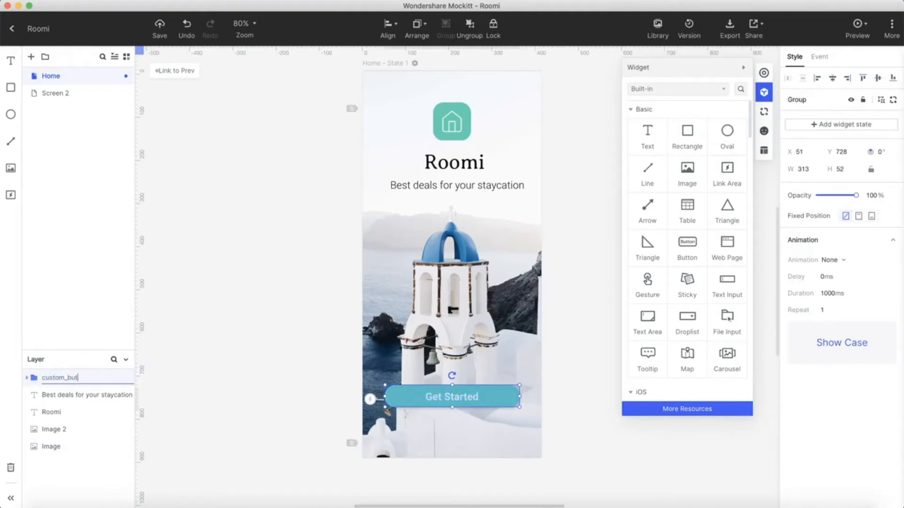
text(ton)
Duplicate the tagline below the button and change the copy's text to "Already have account? Login"
click(498, 188)
drag(498, 189, 460, 444)
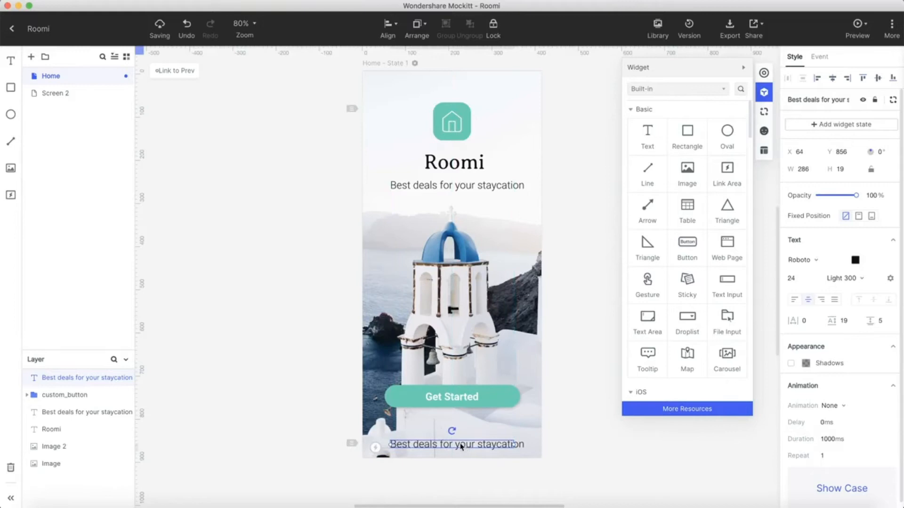
double_click(460, 444)
text(A)
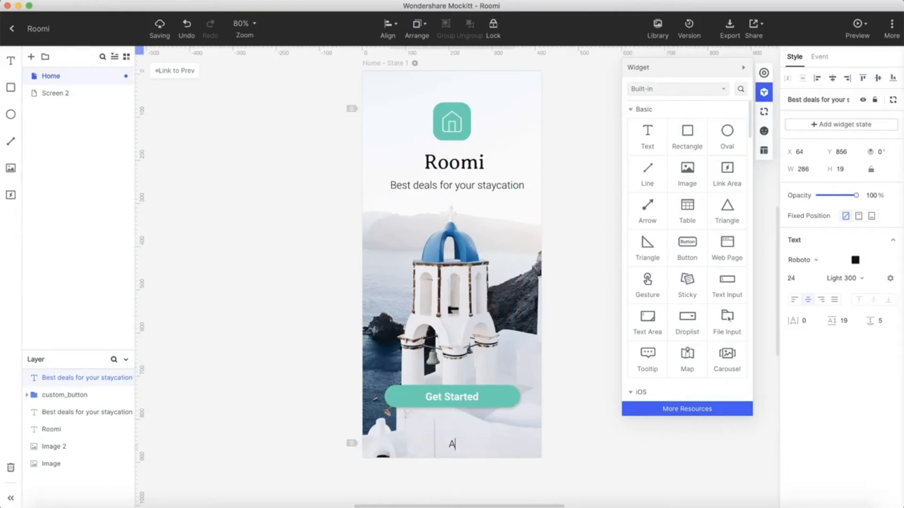
text(lready have account? Login)
Underline the word "Login" in the text below the button
double_click(505, 444)
click(890, 278)
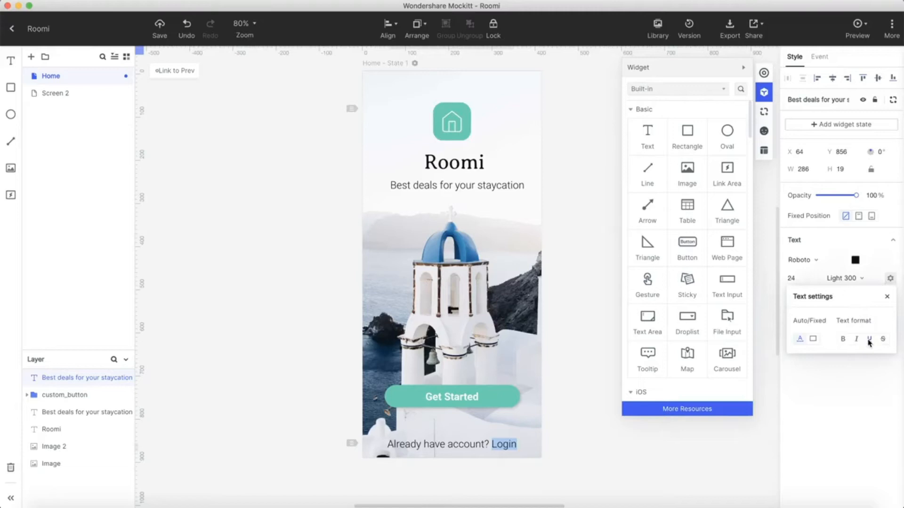
click(664, 472)
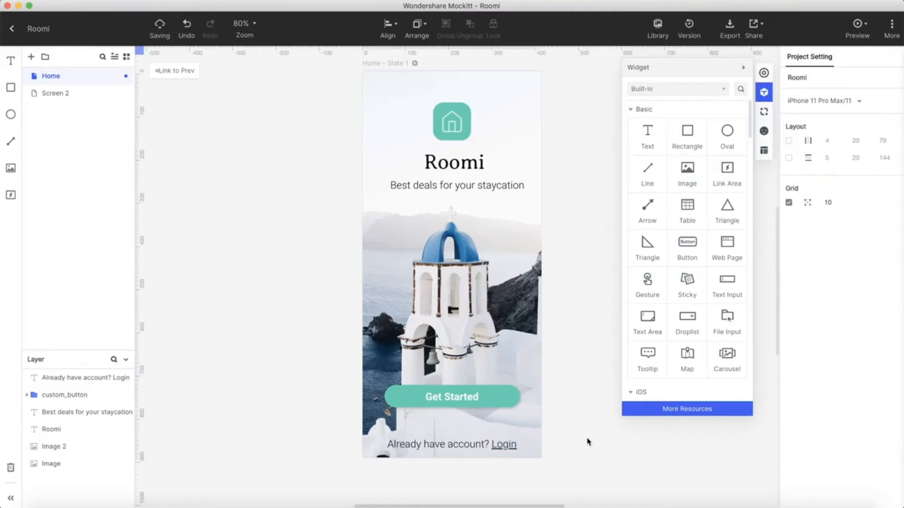
Add a new screen named Onboarding and delete its default status bar and tab bar
click(32, 57)
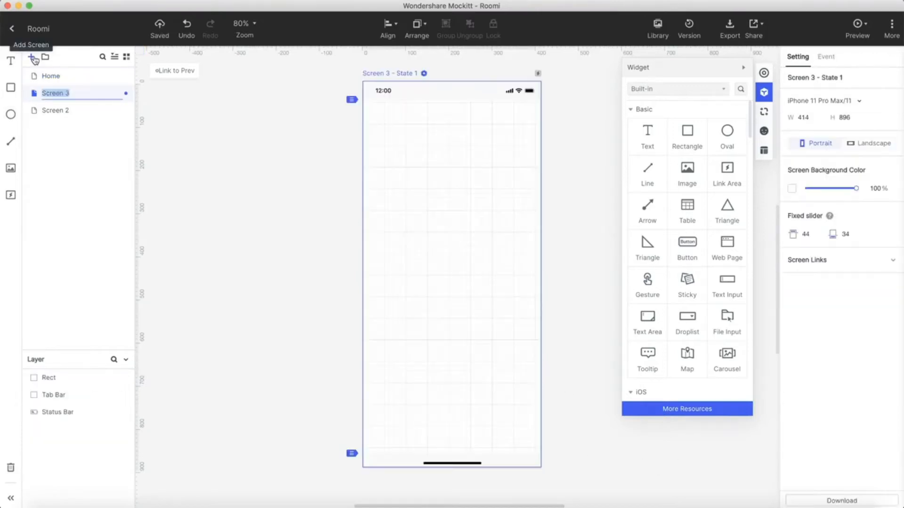
text(Onboarding)
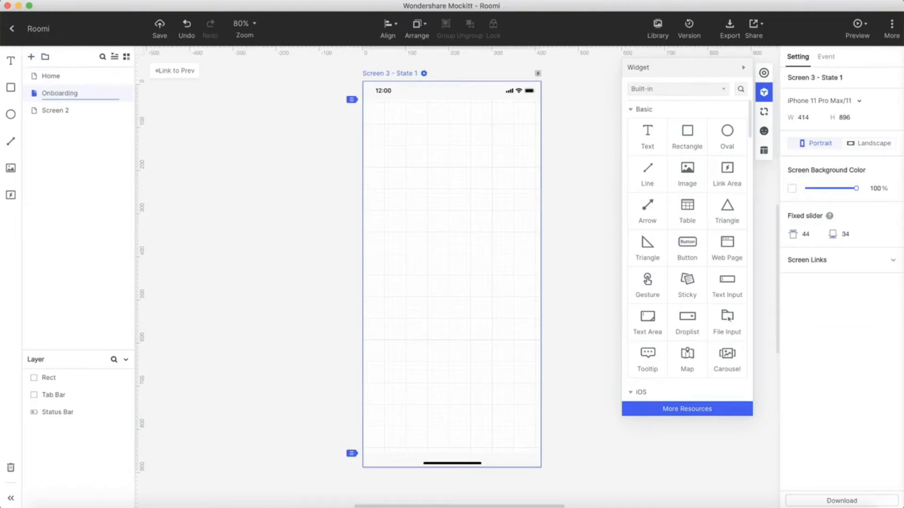
key(Return)
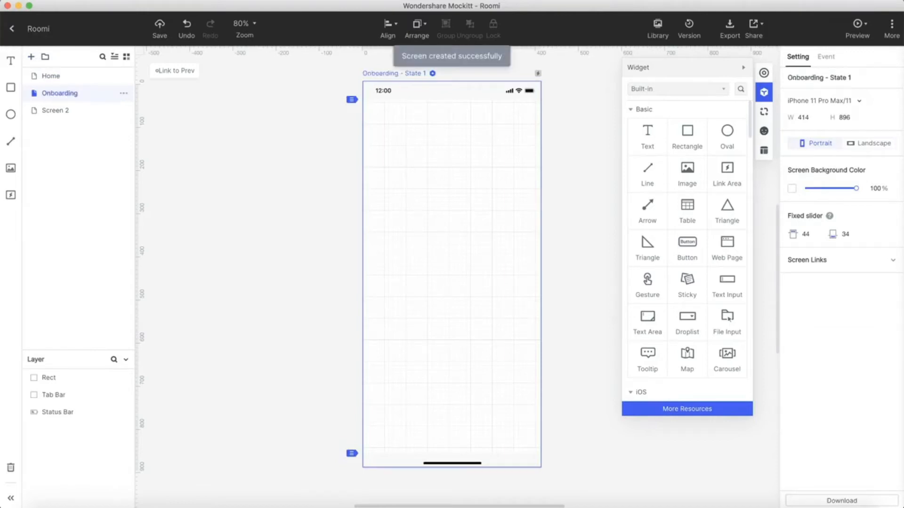
click(456, 92)
key(super+a)
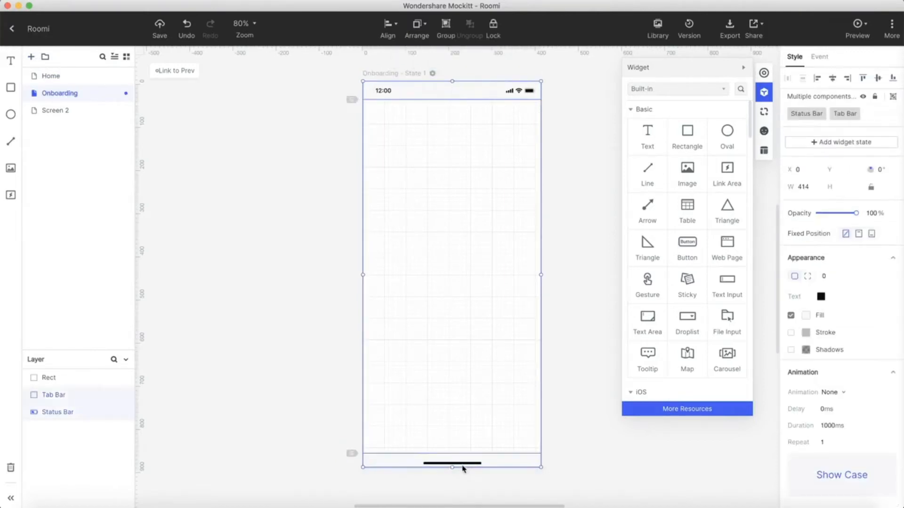
key(Delete)
Cover the whole Onboarding screen with a 414 × 896 rectangle and lock it as the background
drag(687, 135, 541, 468)
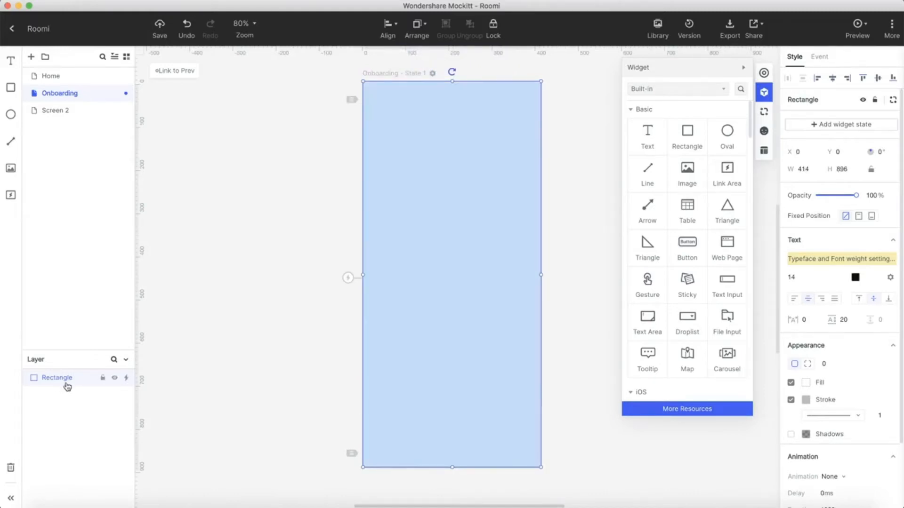
click(103, 378)
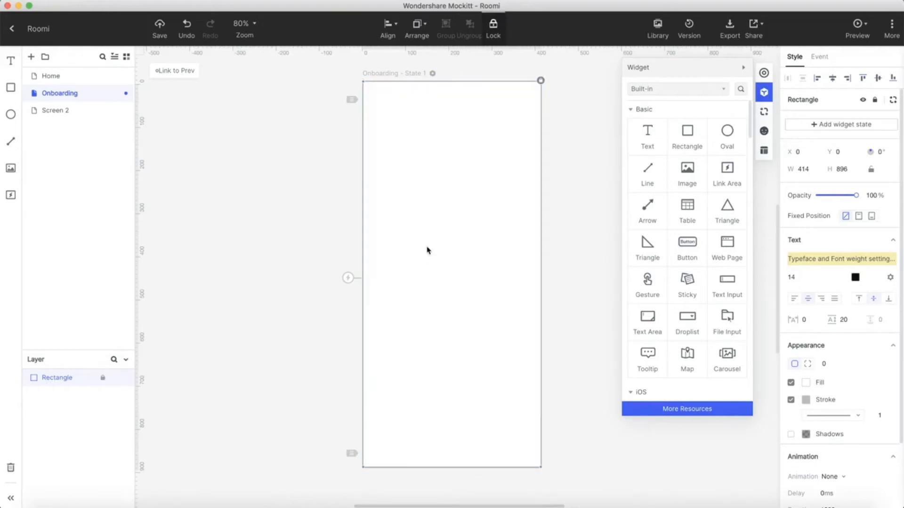
click(564, 229)
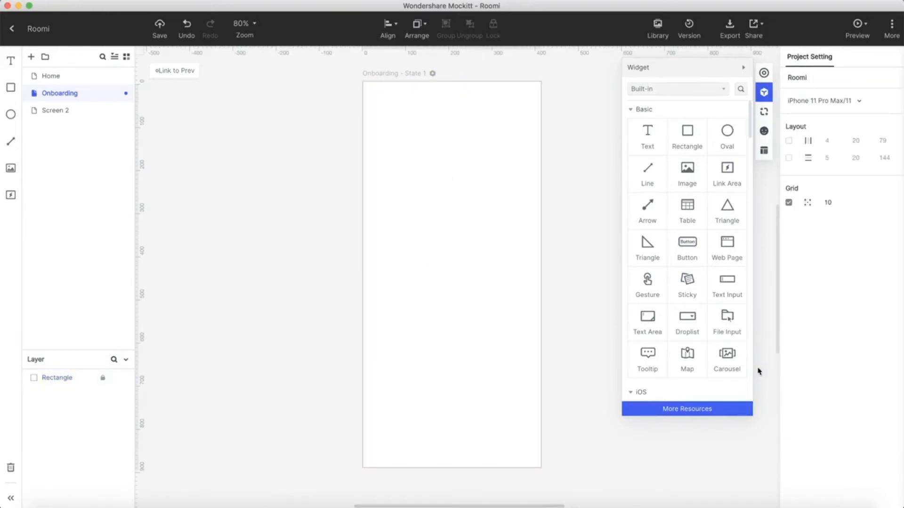
Place a full-width carousel in the upper part of the Onboarding screen and upload onboarding1.png as its first image
drag(731, 357, 469, 167)
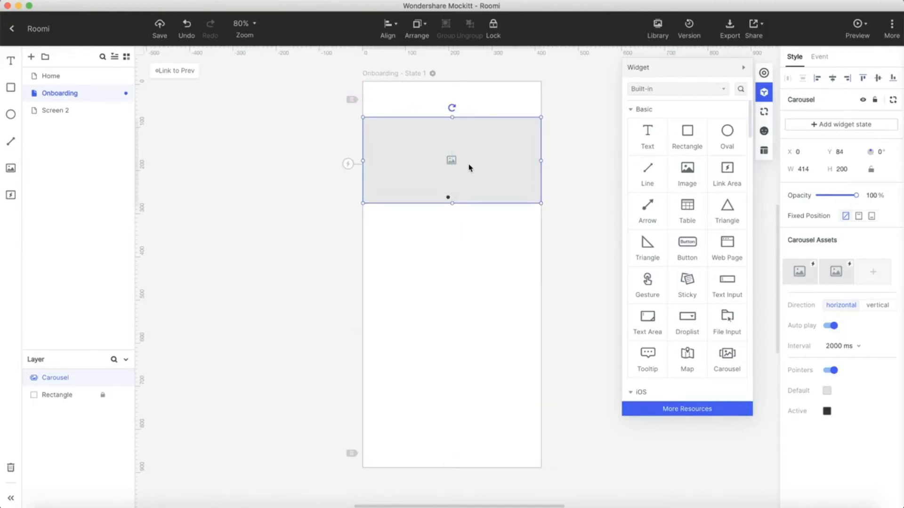
mouse_move(793, 274)
click(812, 281)
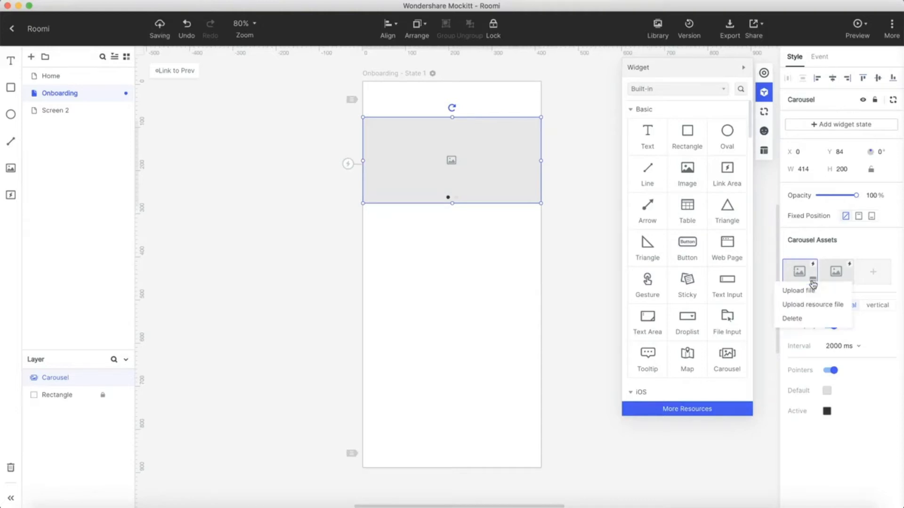
click(805, 290)
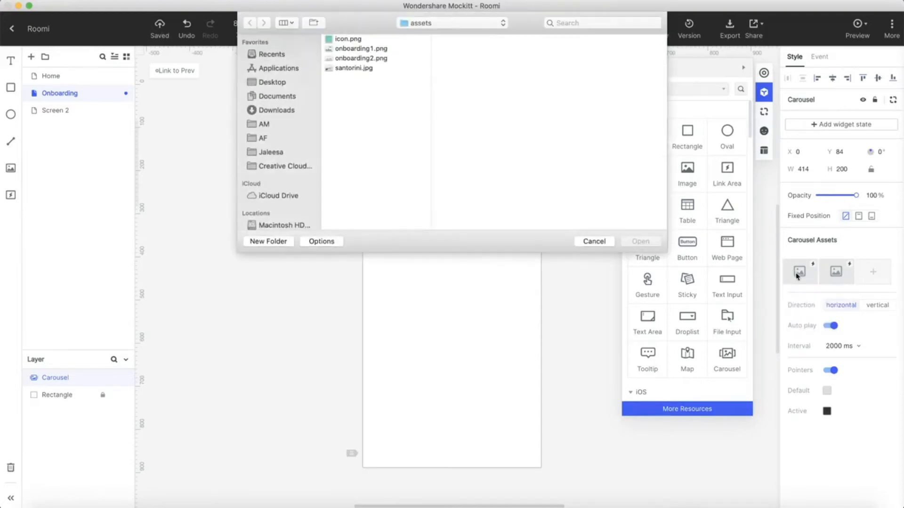
click(352, 49)
click(639, 241)
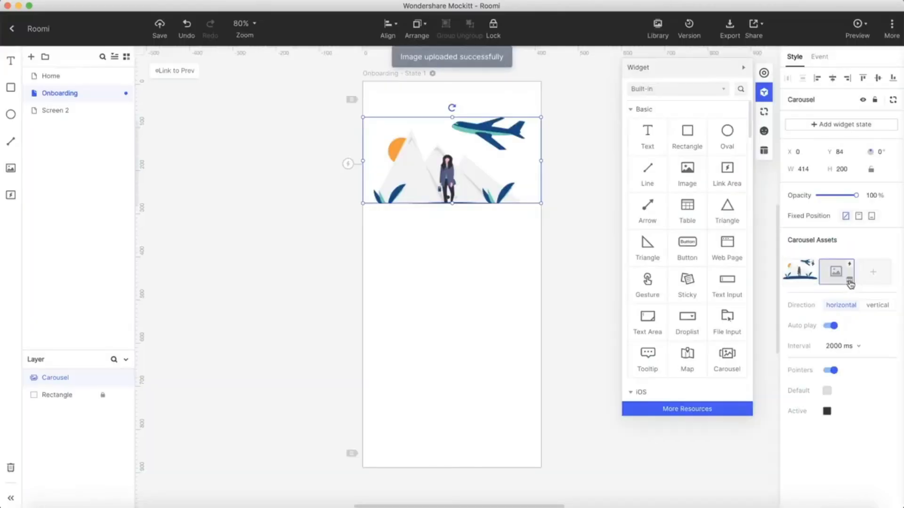
Upload onboarding2.png as the carousel's second image
click(832, 285)
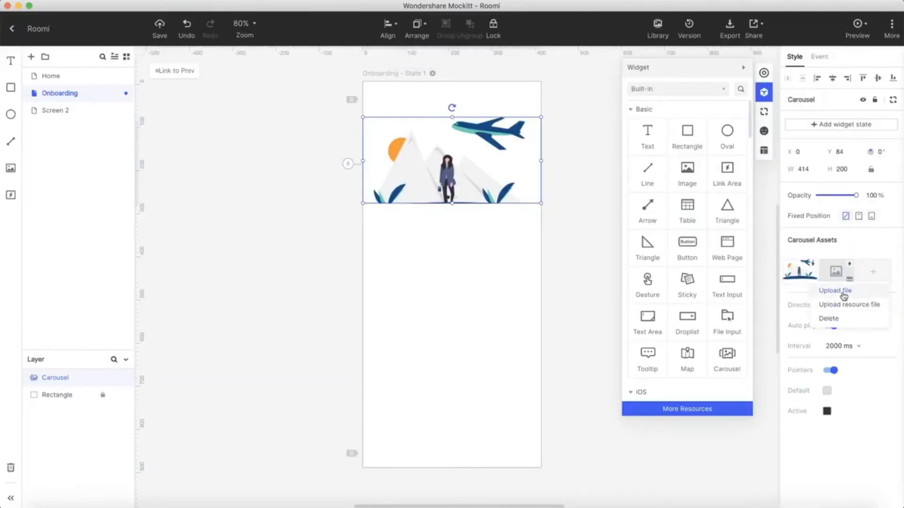
click(812, 290)
click(370, 60)
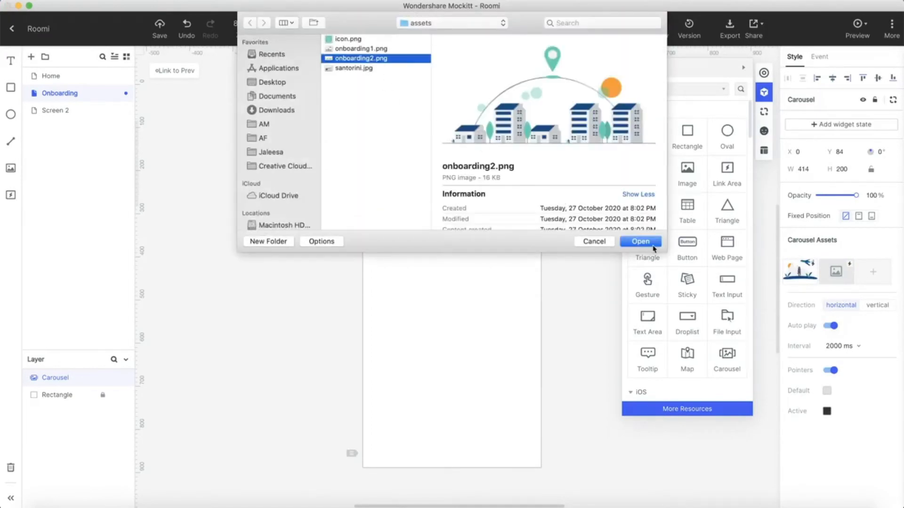
click(653, 245)
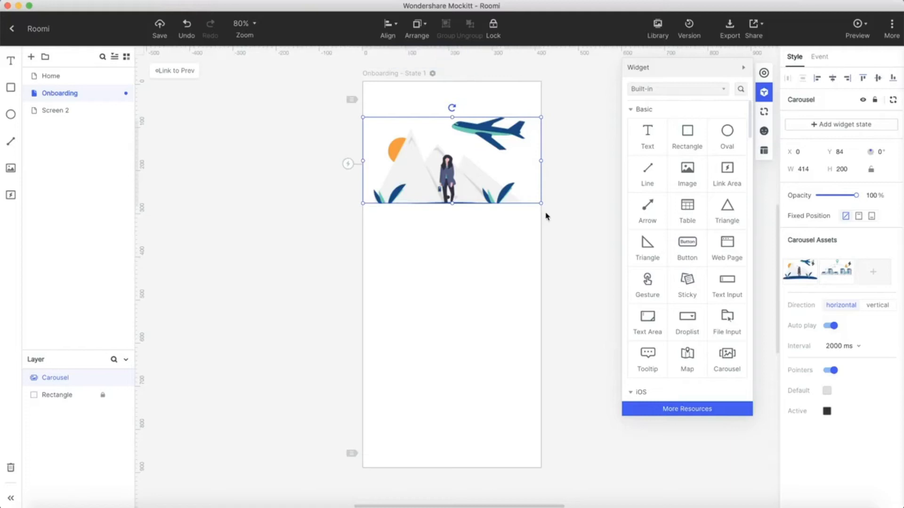
Extend the carousel's height to about 272 and set its active pointer colour to the previously used green #41D3B1
drag(452, 204, 450, 235)
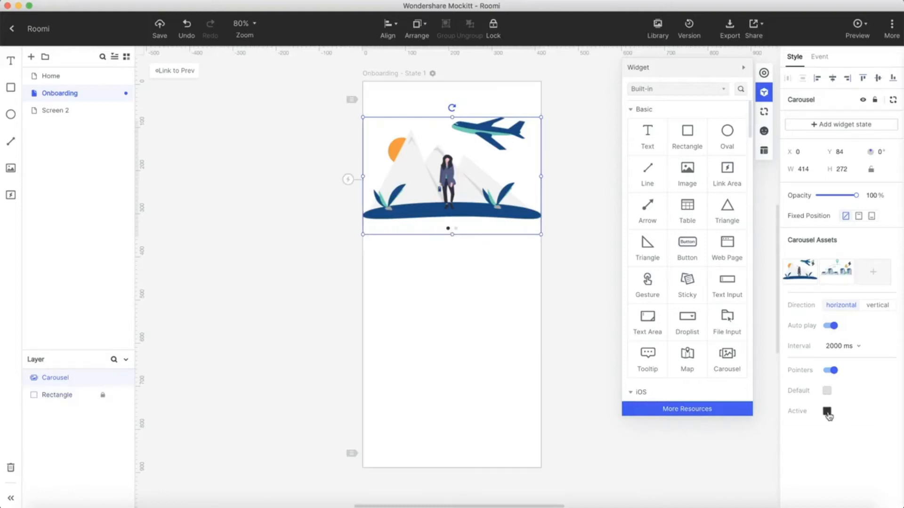
click(827, 412)
click(716, 467)
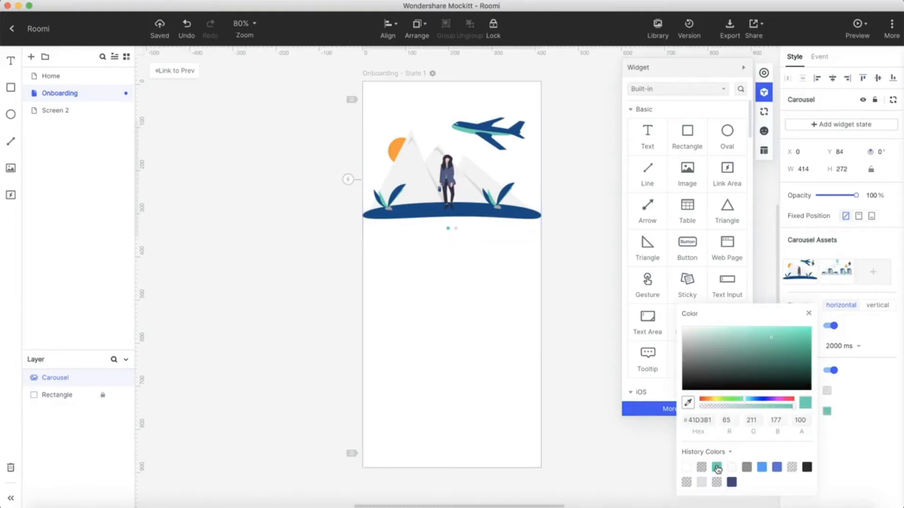
Preview the Onboarding screen to check the carousel, and return to the editor
click(856, 24)
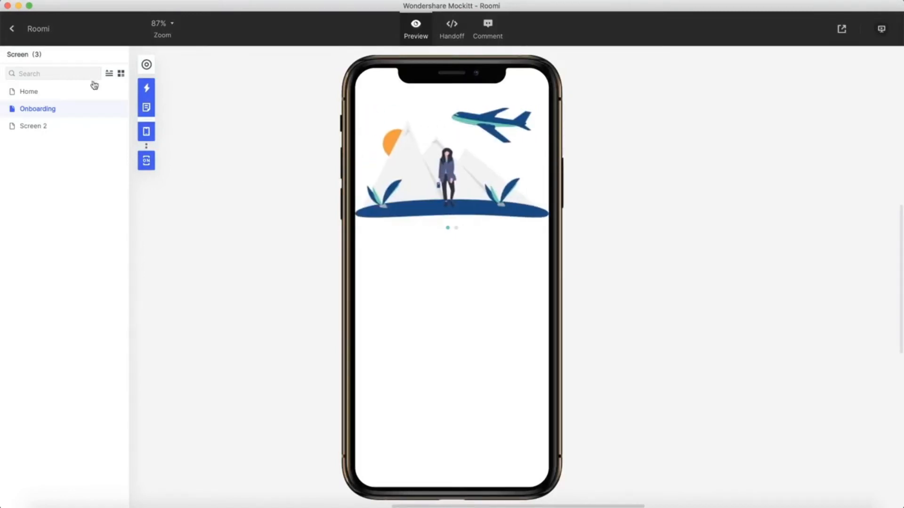
click(13, 31)
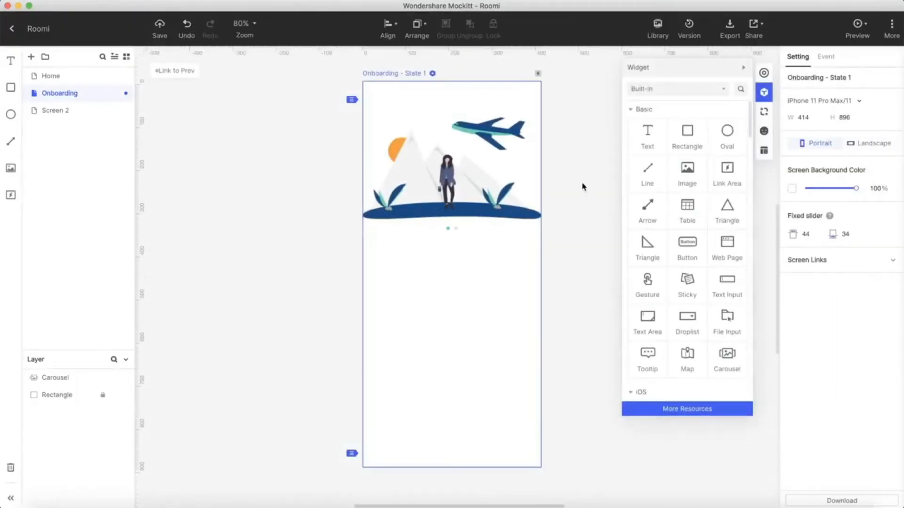
Copy the "Roomi" title from the Home screen and paste it onto the Onboarding screen
click(53, 77)
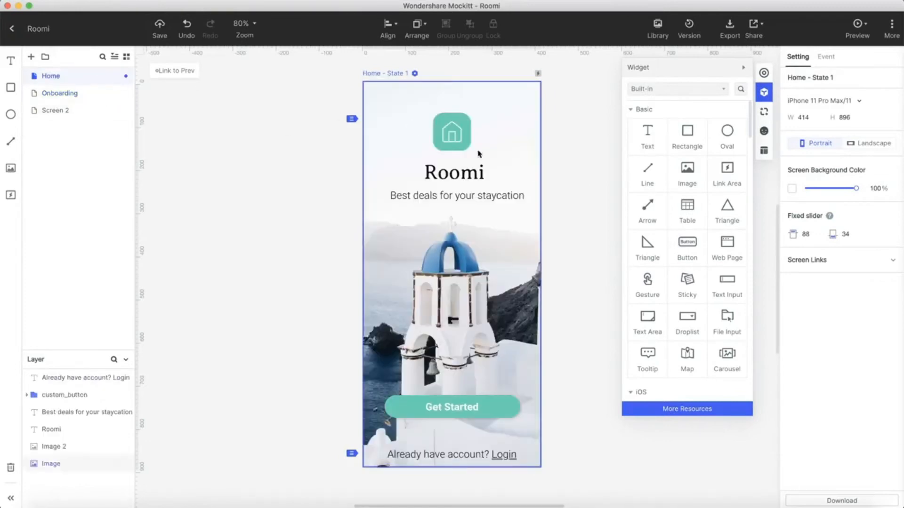
click(464, 176)
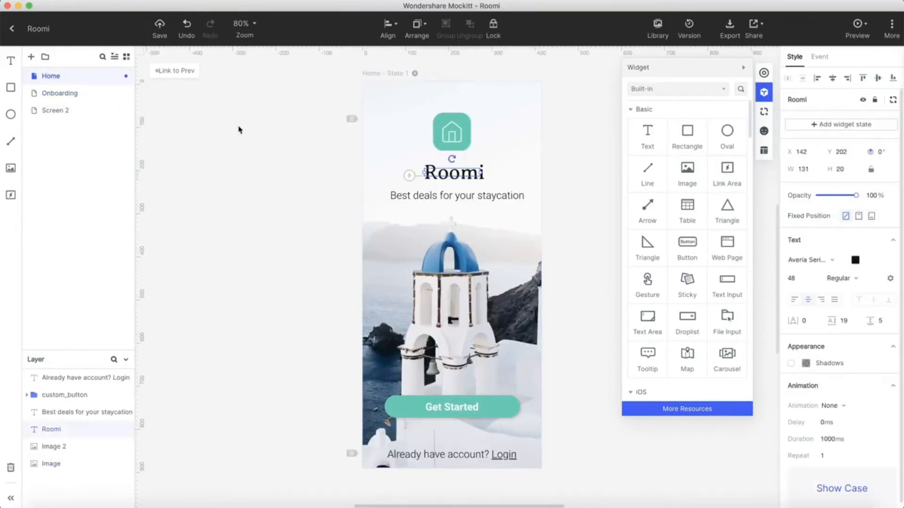
click(66, 92)
key(cmd+v)
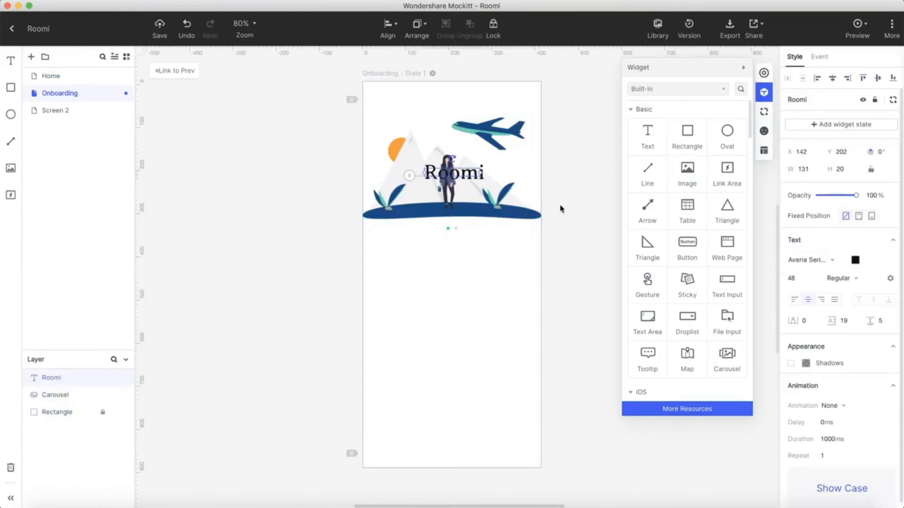
Place the title as "Plan your trips" below the carousel and add the subtitle "Book one of unique hotel to escape the ordinary" with line height 36
drag(465, 177, 464, 286)
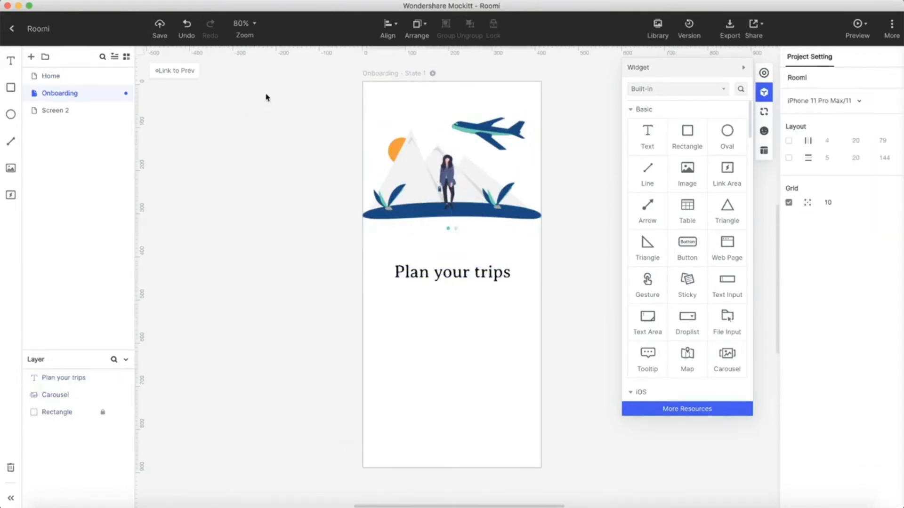
key(cmd+v)
drag(451, 194, 455, 296)
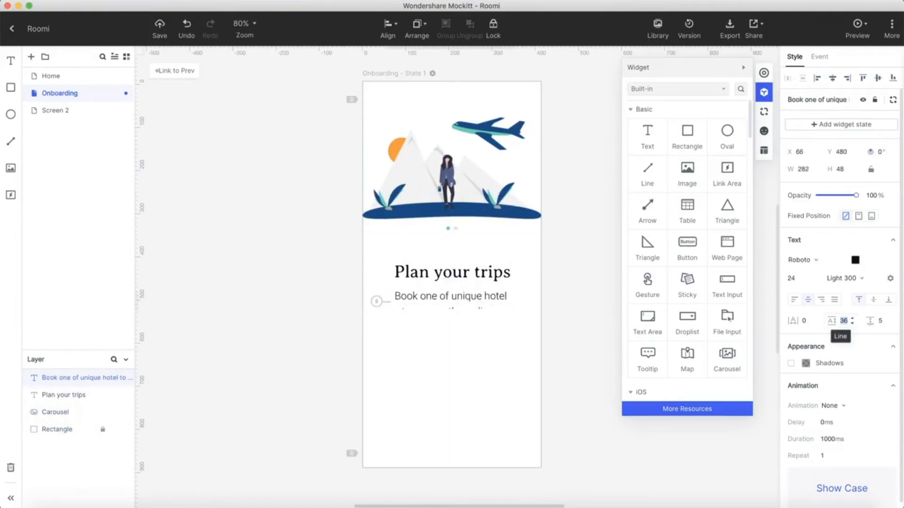
drag(452, 309, 472, 305)
click(563, 308)
Copy the green button from the Home screen onto the Onboarding screen below the subtitle and label it "Log in"
click(51, 76)
click(450, 410)
key(super+c)
click(60, 94)
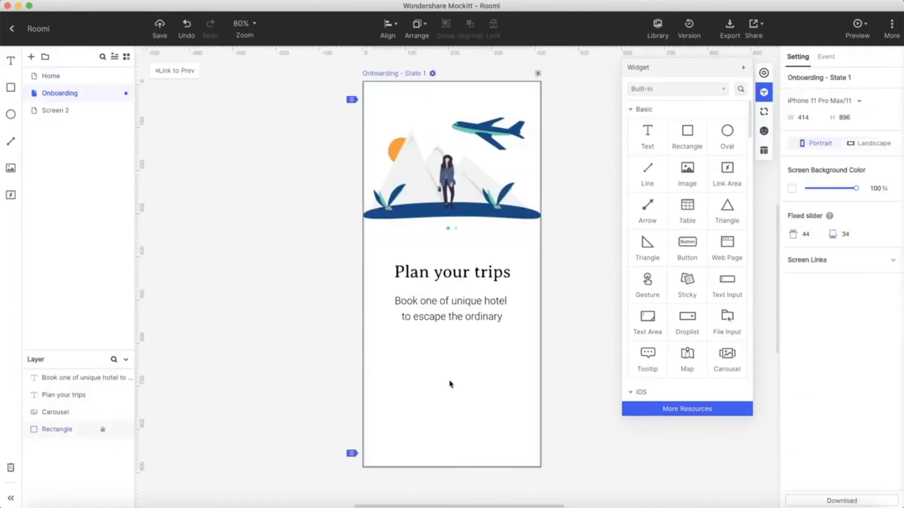
key(super+v)
drag(455, 408, 455, 382)
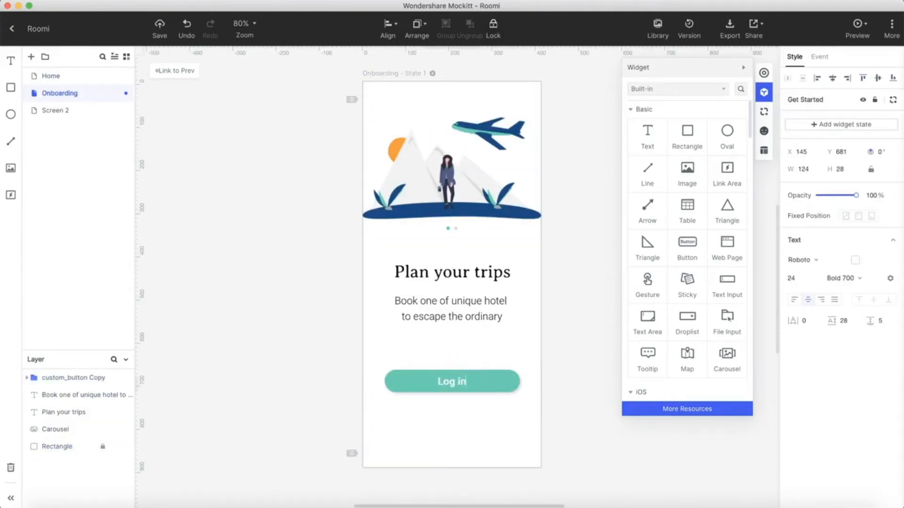
Duplicate the Log in button directly beneath itself and relabel the copy "Create Account"
key(super+d)
drag(455, 382, 456, 413)
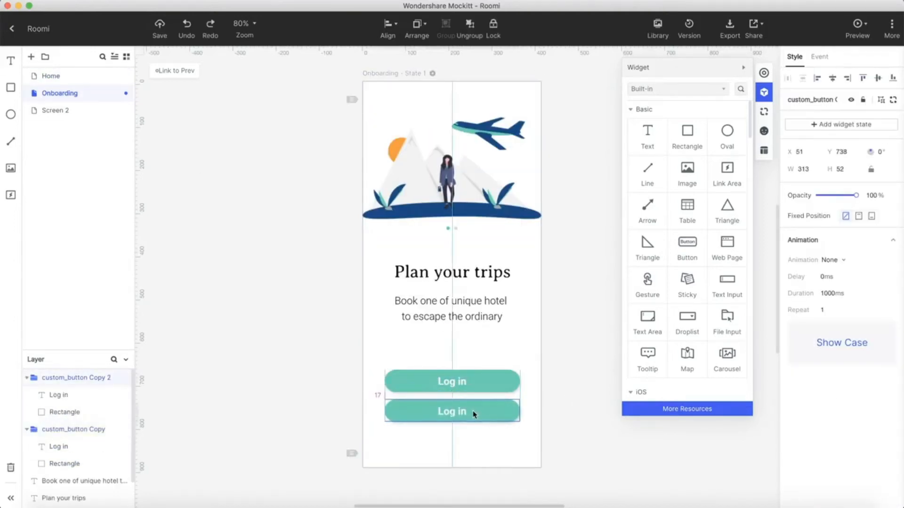
double_click(457, 413)
double_click(456, 415)
text(Create Account)
click(586, 397)
Recolour the Create Account label dark grey and fill its button shape with white
click(855, 259)
drag(727, 257, 694, 261)
click(506, 412)
click(805, 383)
drag(673, 333, 650, 328)
Set both button labels to Medium 500 weight and nudge the Create Account button slightly down
click(480, 415)
click(849, 281)
click(871, 338)
click(452, 382)
click(849, 280)
click(866, 338)
click(584, 403)
click(505, 412)
key(shift+Down)
click(576, 399)
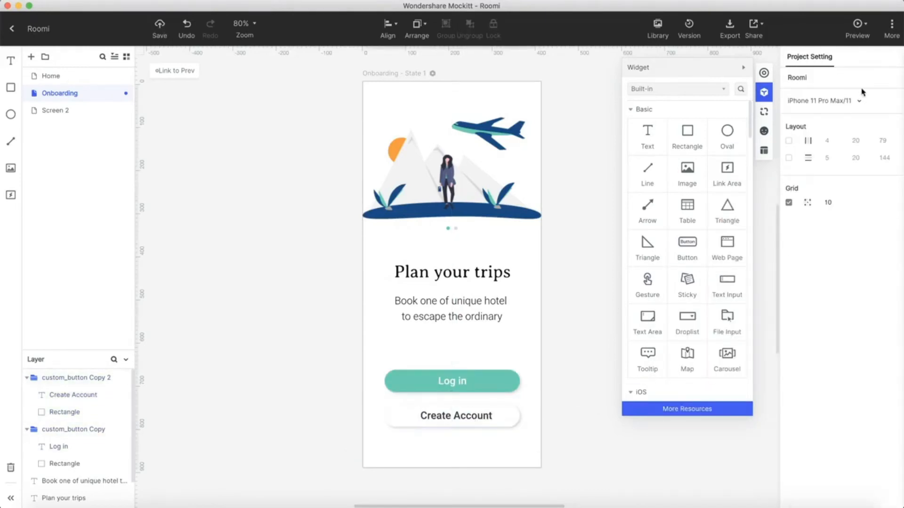
Preview the Onboarding screen, swipe the carousel to its second image, and return to the editor
click(855, 30)
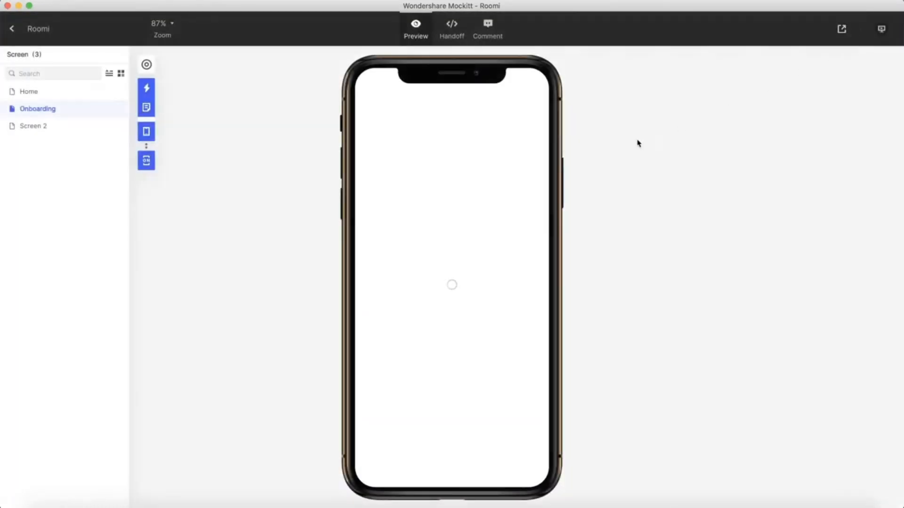
drag(523, 176, 458, 168)
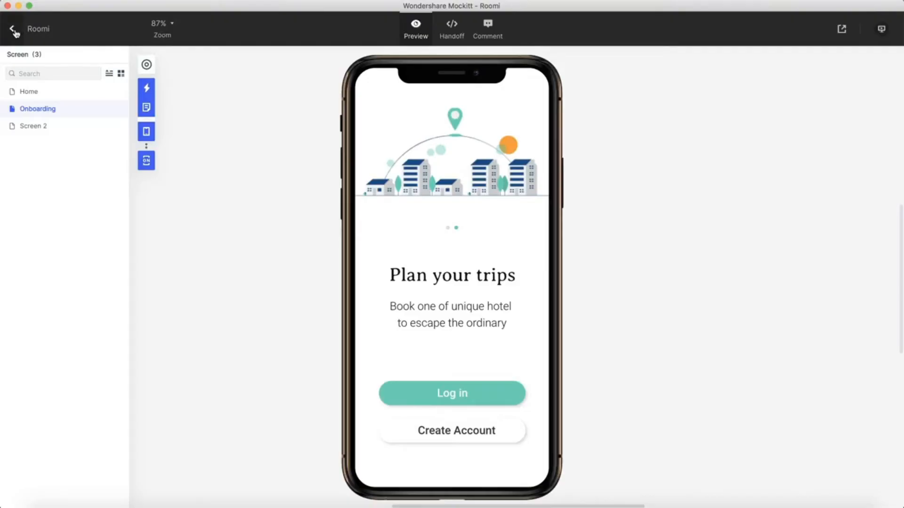
click(12, 30)
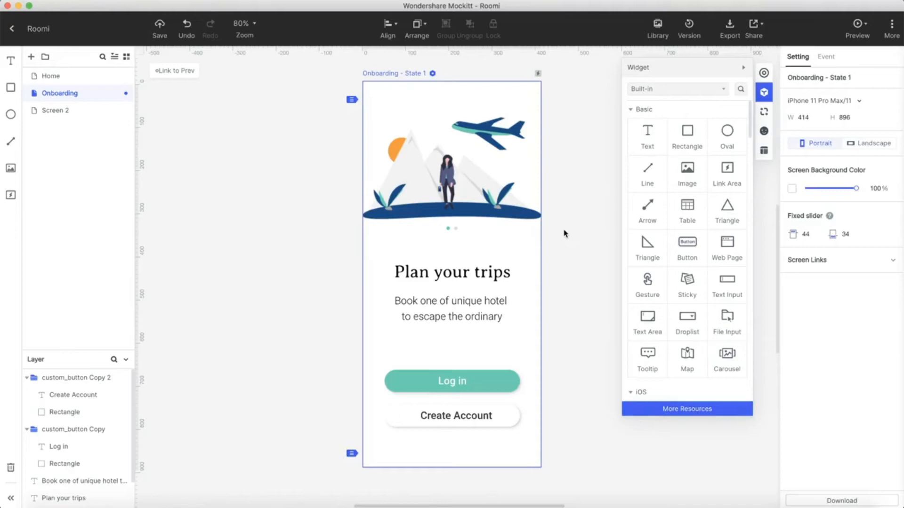
Add a Login screen with a size 40 "Login" title aligned to a temporary vertical guide at 40
click(31, 58)
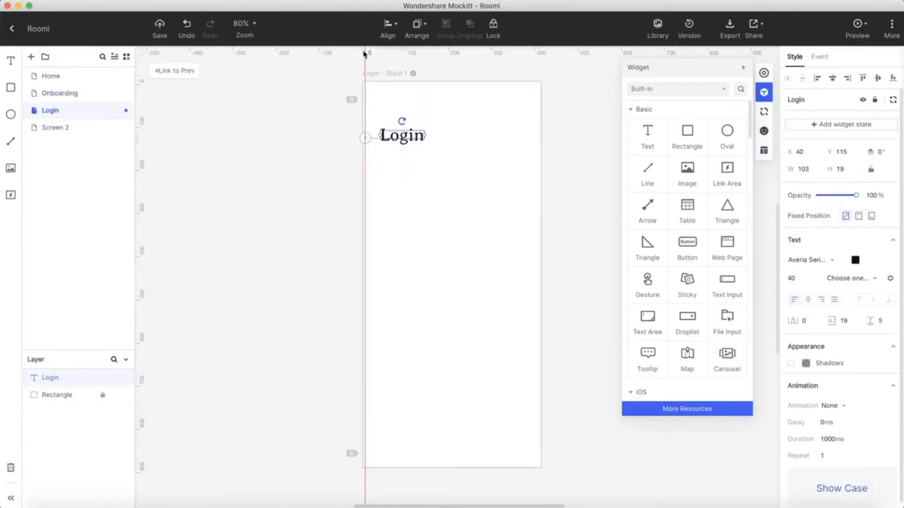
drag(367, 53, 380, 55)
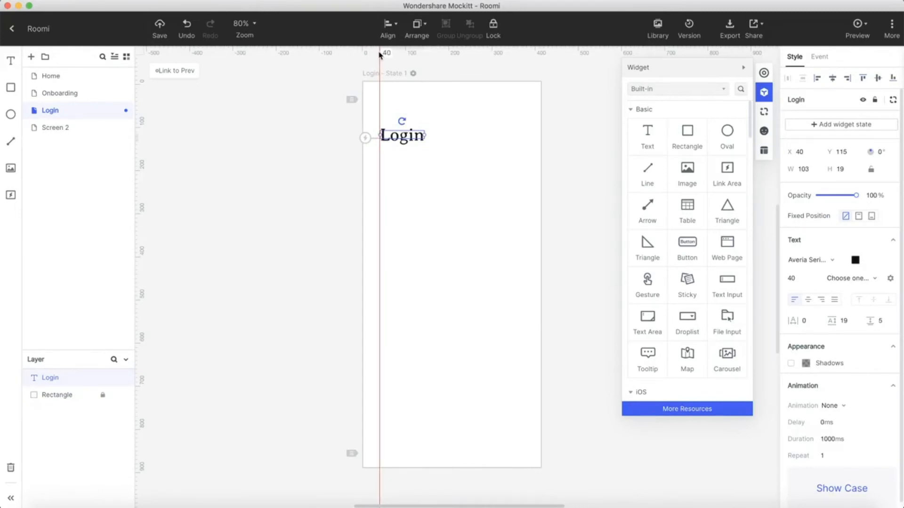
mouse_move(404, 136)
mouse_down()
mouse_move(414, 135)
mouse_move(406, 137)
mouse_up()
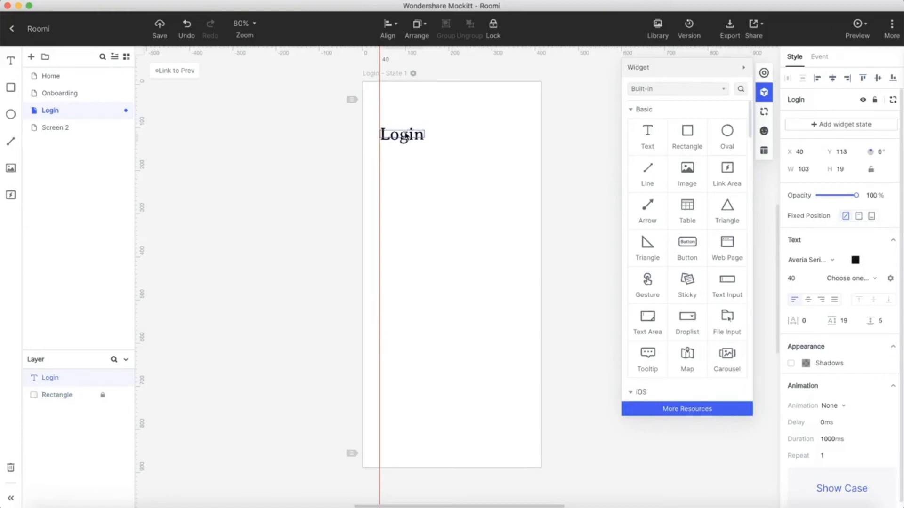
drag(379, 51, 2, 55)
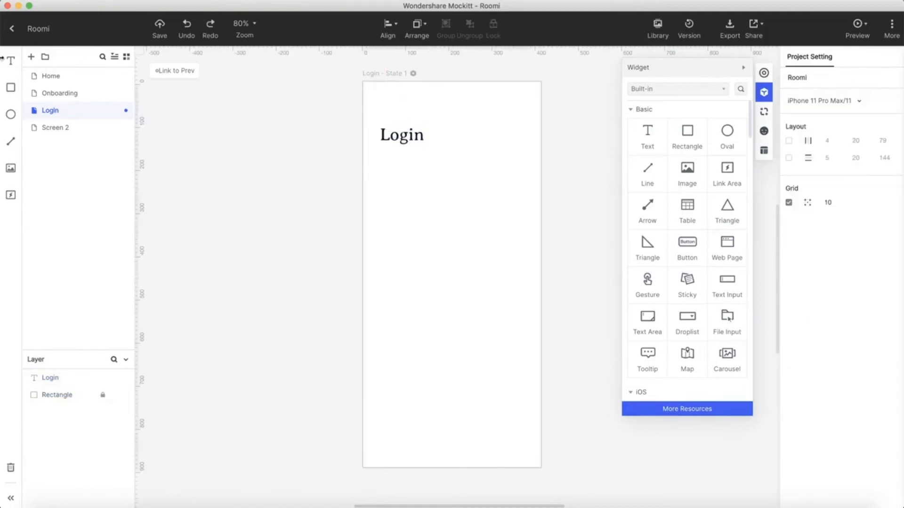
Find a left-angle icon with the search "back", place it above the Login title at X 40, Y 41, and colour it grey #6A6A6A
click(763, 133)
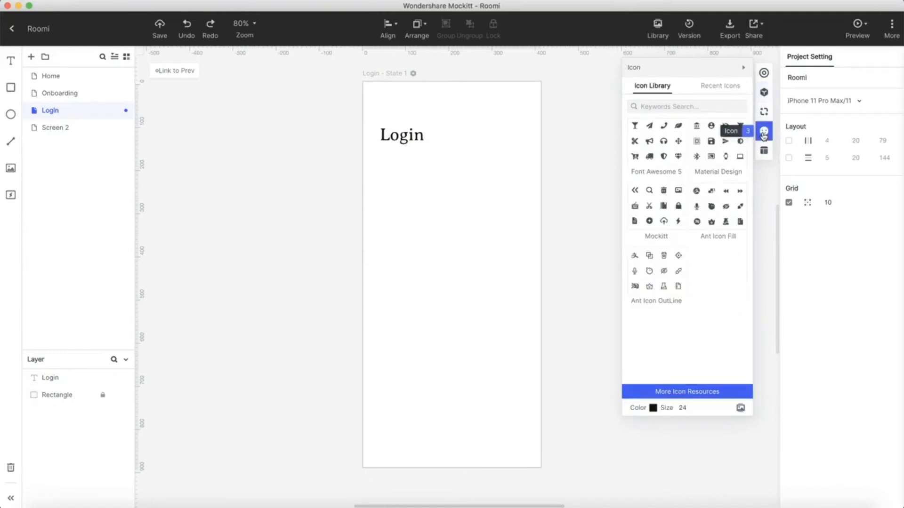
click(678, 106)
text(back)
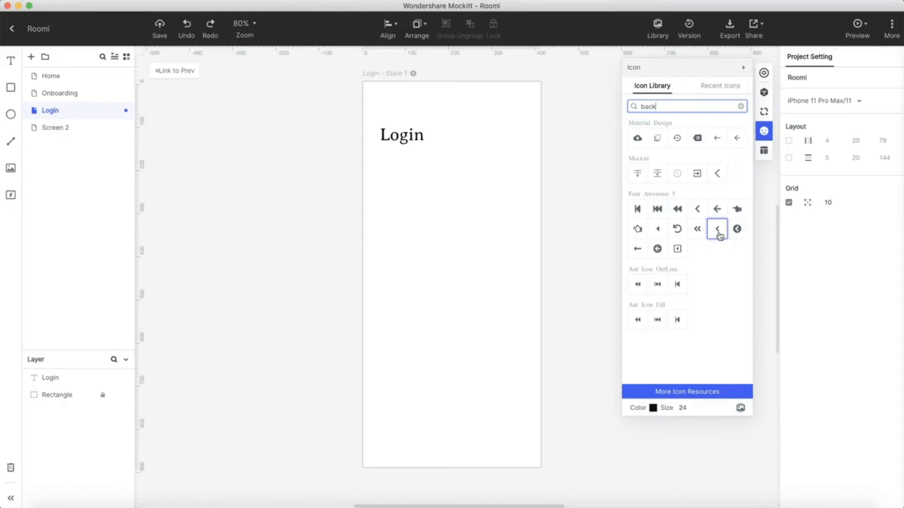
drag(719, 235, 385, 110)
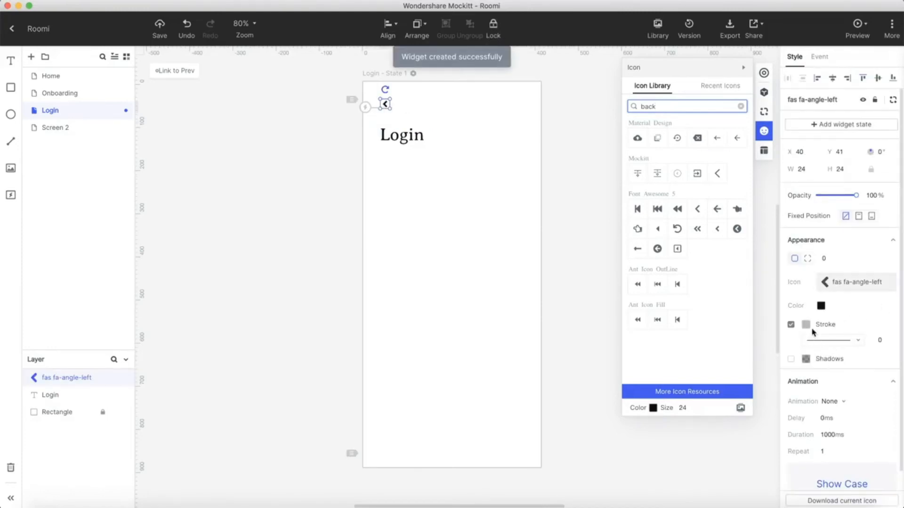
click(821, 305)
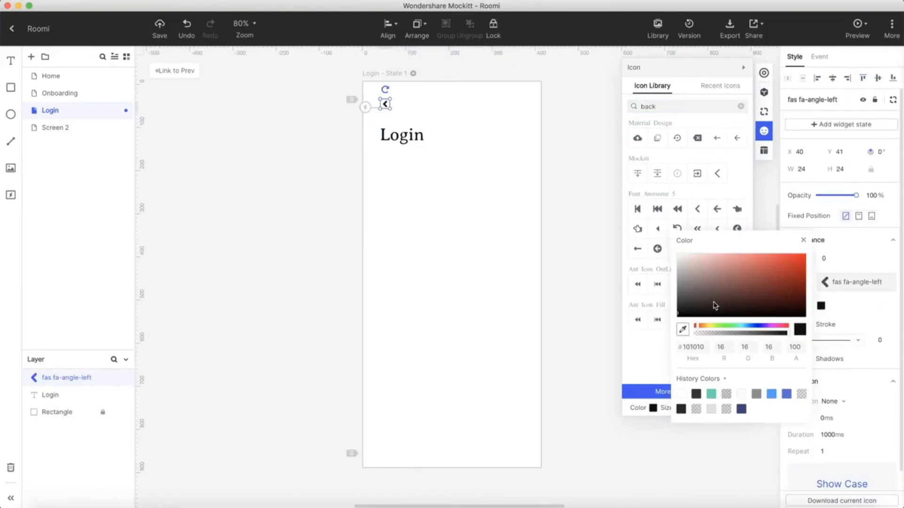
click(683, 286)
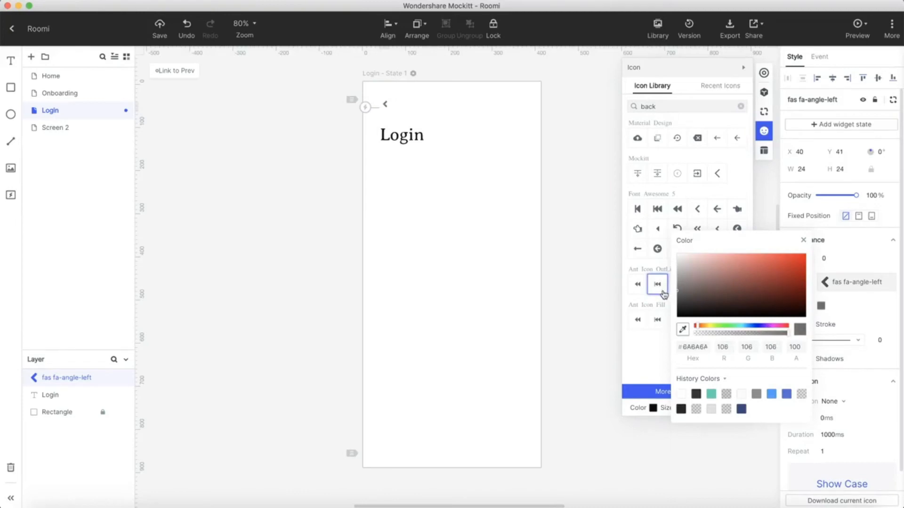
click(574, 234)
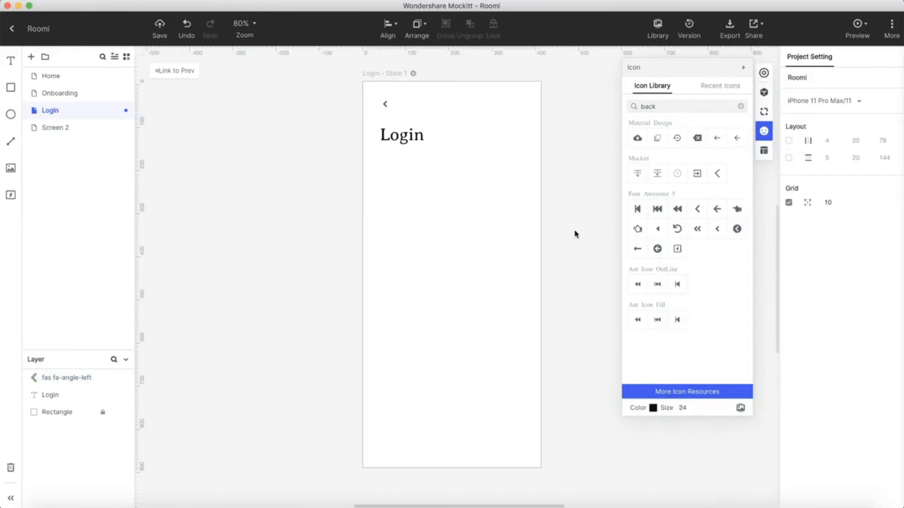
Copy the Log in button from Onboarding to the Login screen and place it beneath the title, narrowed to about 143 wide
click(764, 94)
click(59, 93)
click(488, 385)
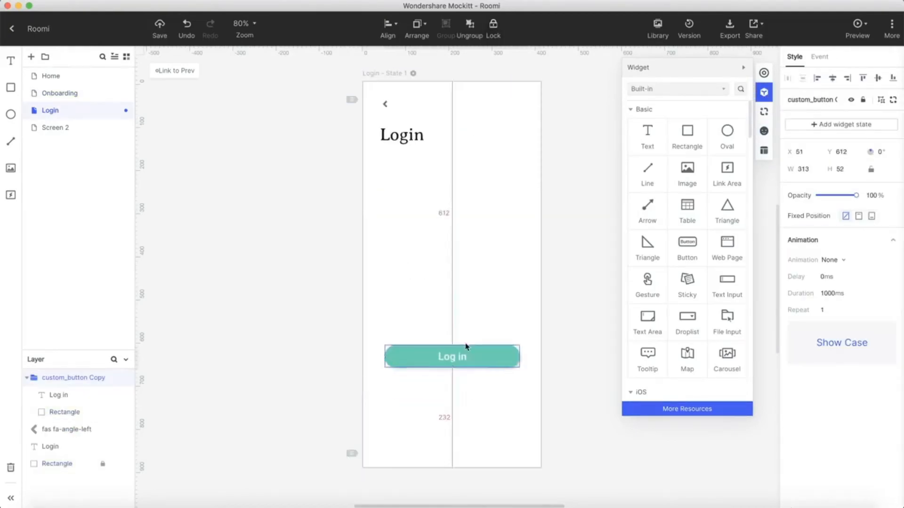
drag(466, 350, 461, 167)
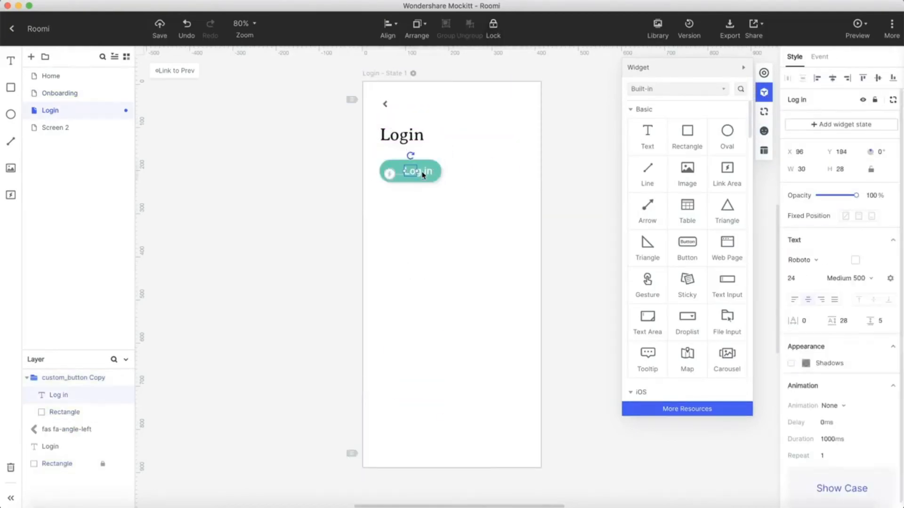
Relabel the button "Facebook" at font size 18, adjust its font weight, and shift the label right to make room for an icon
double_click(422, 175)
text(Facebook)
key(Escape)
click(792, 279)
text(18)
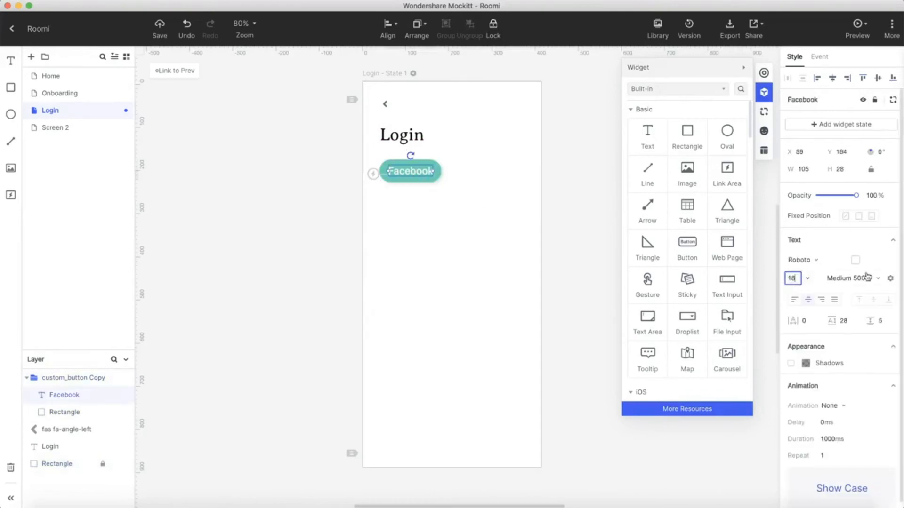
click(867, 278)
click(861, 253)
click(867, 278)
click(871, 309)
drag(413, 171, 420, 174)
Find the Facebook "f" icon with the search "face", place it before the button label, and colour it white
click(764, 132)
double_click(665, 108)
text(face)
drag(656, 209, 393, 171)
click(823, 304)
drag(701, 270, 620, 228)
Fill the Facebook button shape with indigo blue and move the Facebook icon into the button's group
click(422, 165)
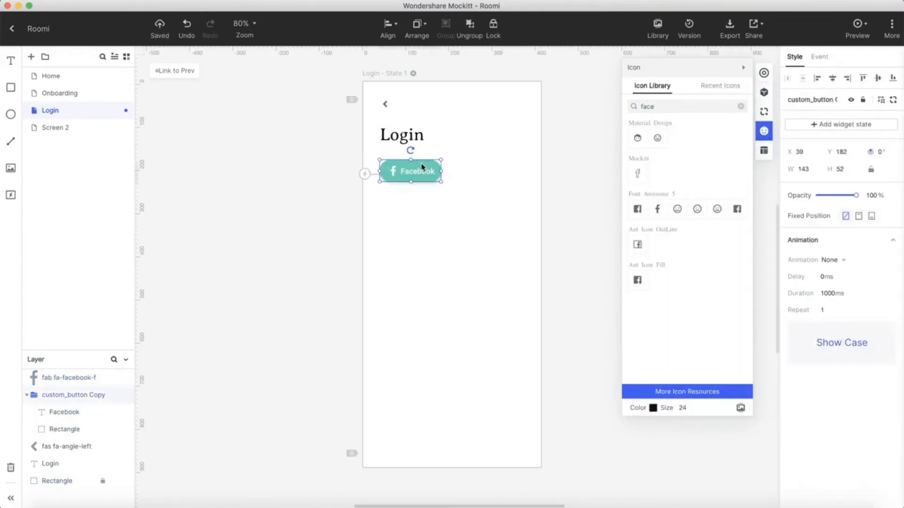
double_click(422, 166)
click(805, 382)
click(734, 399)
click(786, 468)
click(450, 197)
drag(69, 378, 63, 398)
Duplicate the Facebook button to its right and replace the copy's icon with the Twitter bird, searching "twit"
mouse_move(414, 173)
mouse_down()
mouse_move(456, 195)
mouse_move(410, 172)
mouse_up()
drag(410, 172, 489, 172)
double_click(476, 173)
double_click(665, 107)
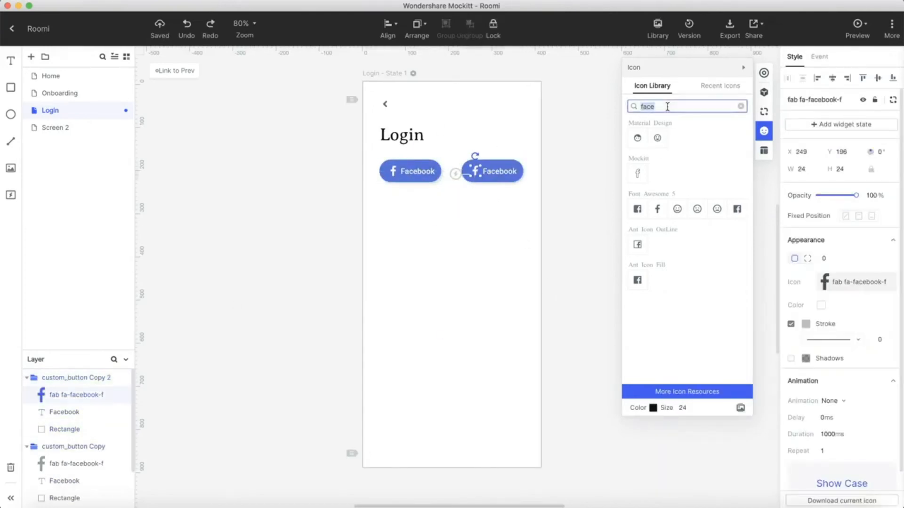
text(twit)
click(657, 174)
Relabel the duplicated button "Twitter" and fill its shape with light blue
double_click(504, 174)
text(Twitter)
click(517, 180)
click(806, 382)
click(786, 467)
click(573, 254)
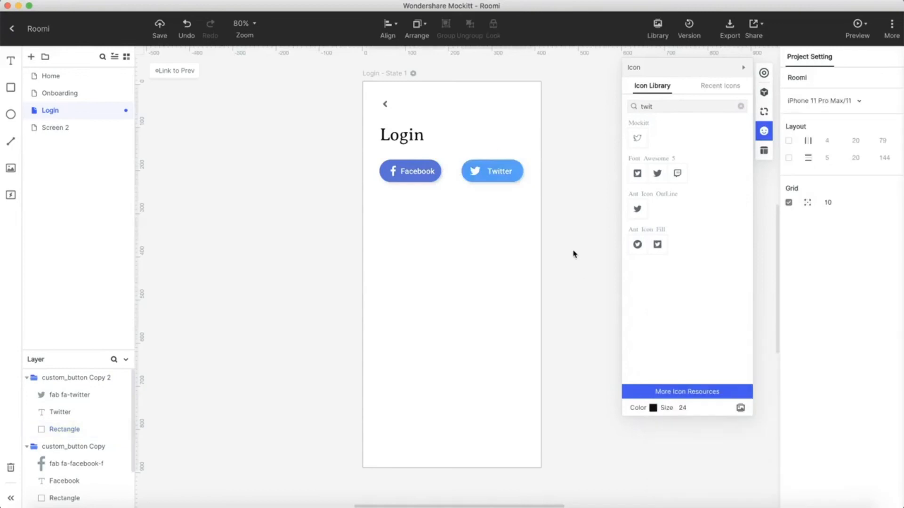
Add the text "or login with email" centred below the Facebook and Twitter buttons
click(763, 92)
drag(647, 137, 449, 203)
double_click(449, 199)
text(or)
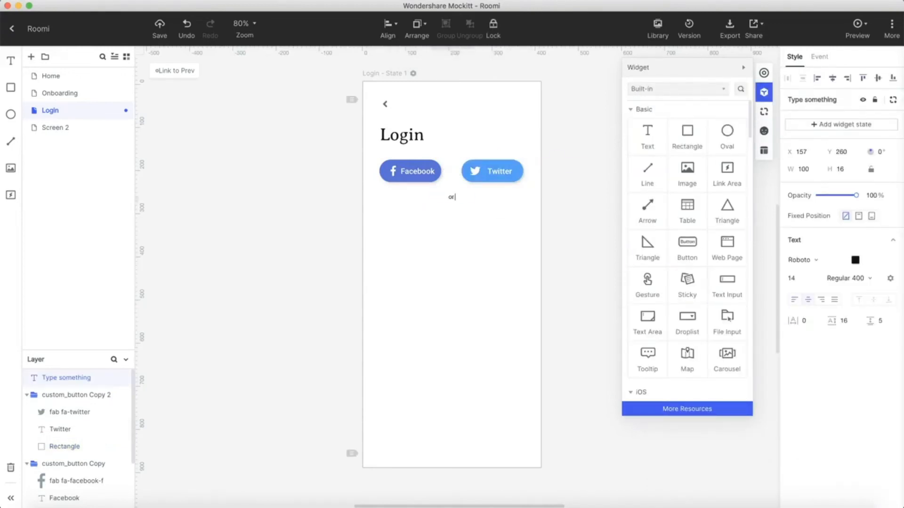
text( login with email)
click(497, 218)
drag(453, 197, 453, 198)
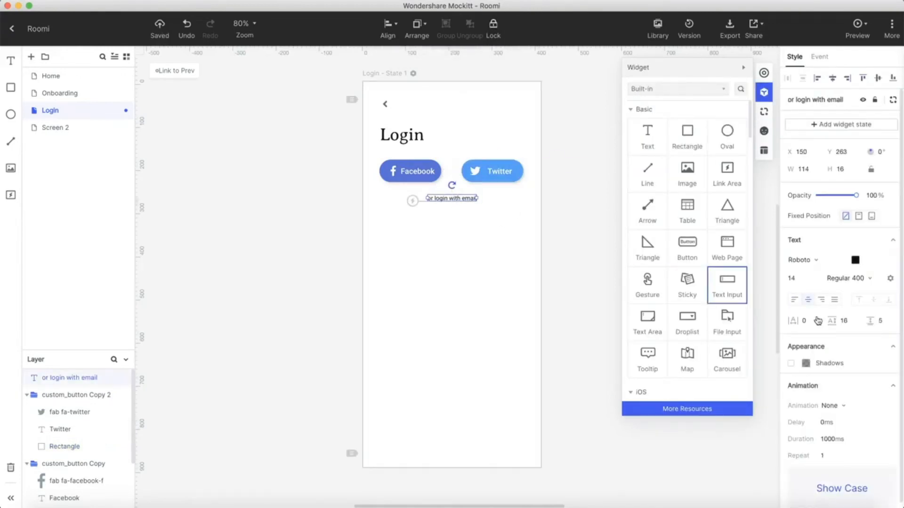
Colour the "or login with email" text grey and move it down to Y 271
click(855, 260)
drag(688, 242, 686, 240)
drag(462, 199, 463, 203)
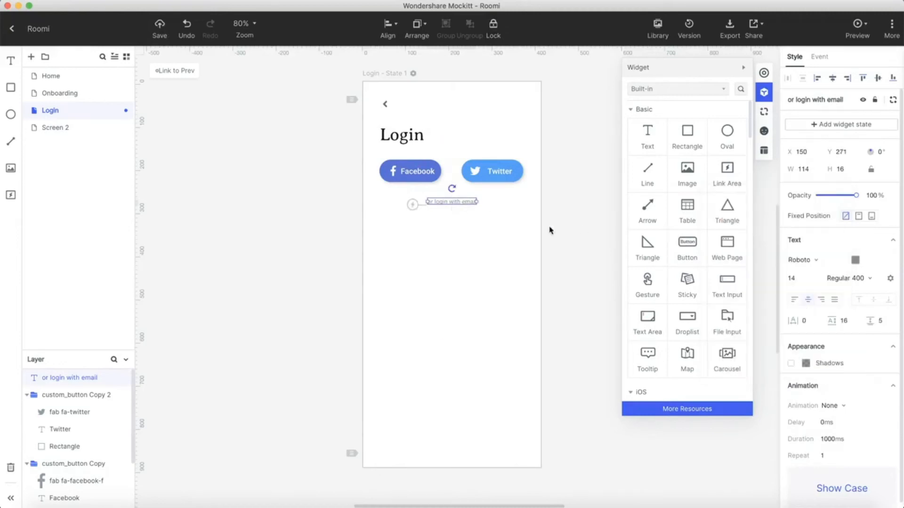
click(570, 302)
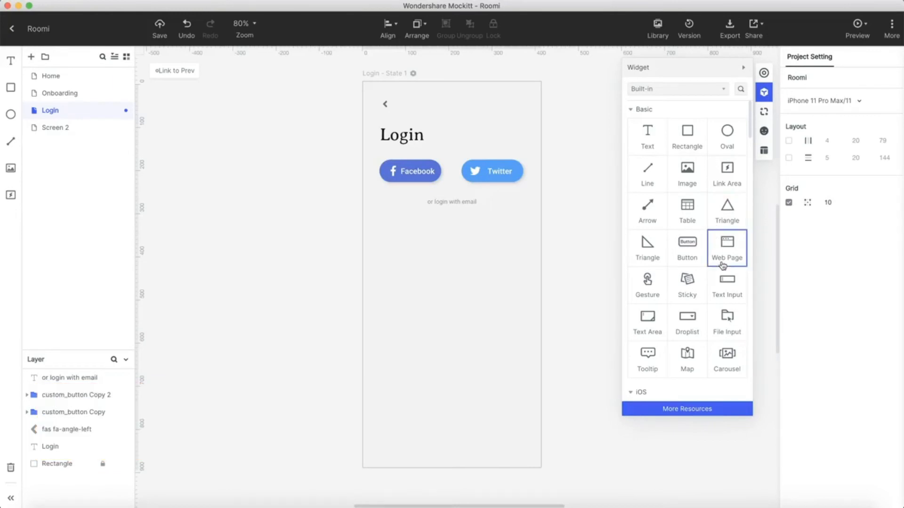
Add a 332 by 50 text input at X 40, Y 423 with corner radius 36, no stroke, and the Text keyboard
drag(727, 284, 451, 265)
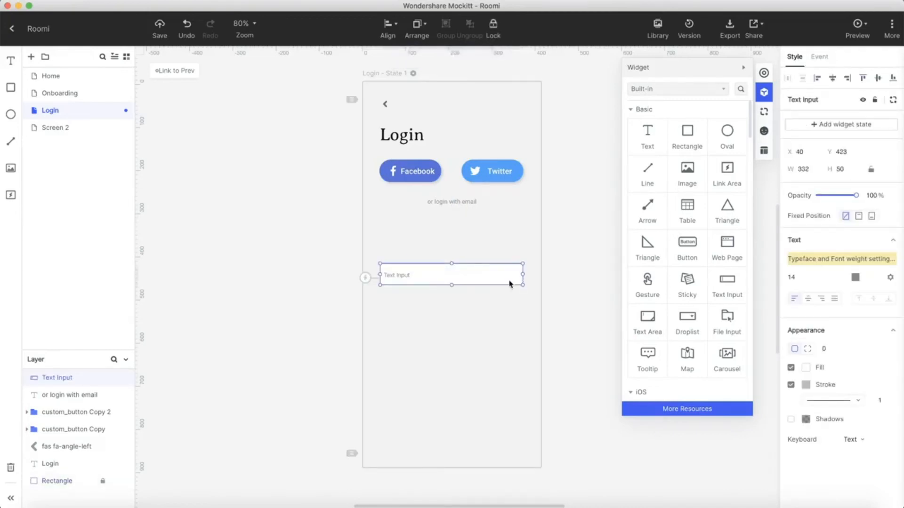
double_click(823, 351)
key(Return)
click(791, 386)
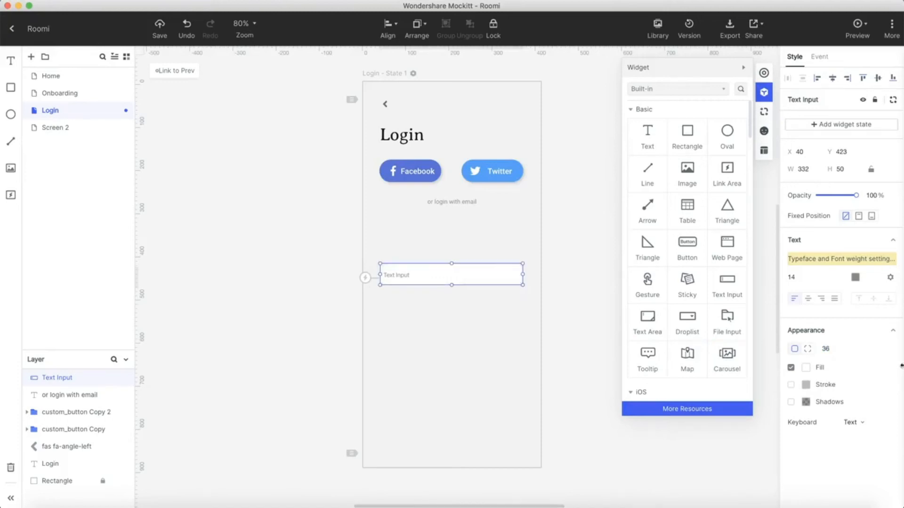
click(867, 426)
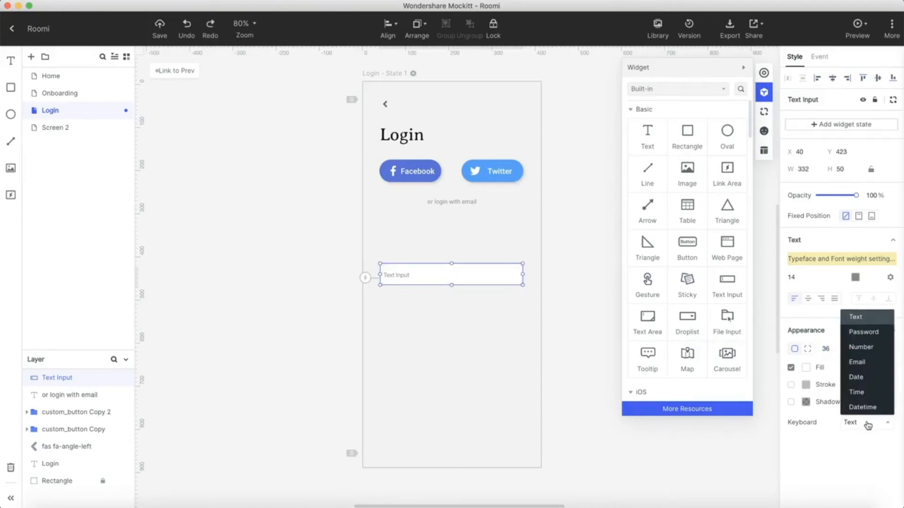
click(866, 316)
click(569, 285)
Duplicate the text input just beneath it and set the placeholders to "Enter Email" on the upper and "Password" on the lower one
click(494, 280)
drag(478, 280, 478, 312)
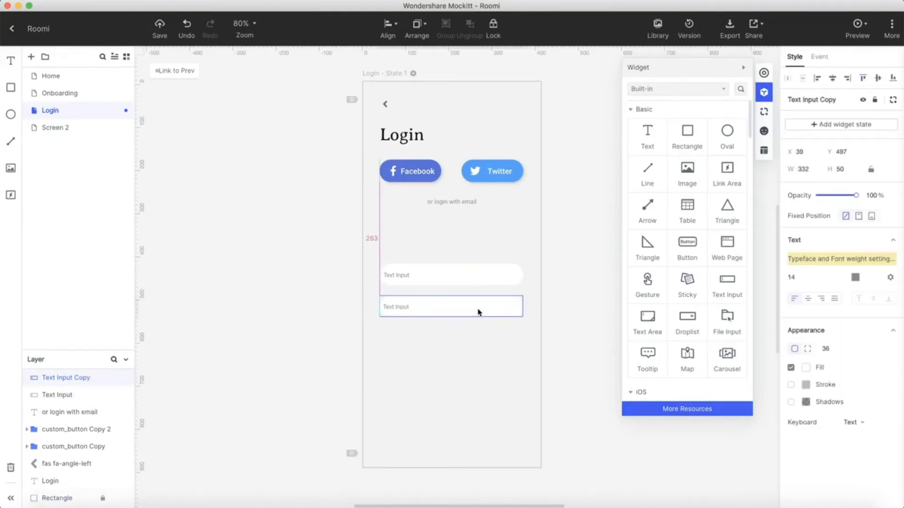
double_click(397, 307)
text(Password)
double_click(395, 275)
text(Enter Email)
click(478, 296)
Set the Enter Email input's keyboard to Email and the Password input's keyboard to Password, and try both inputs in the preview
click(414, 282)
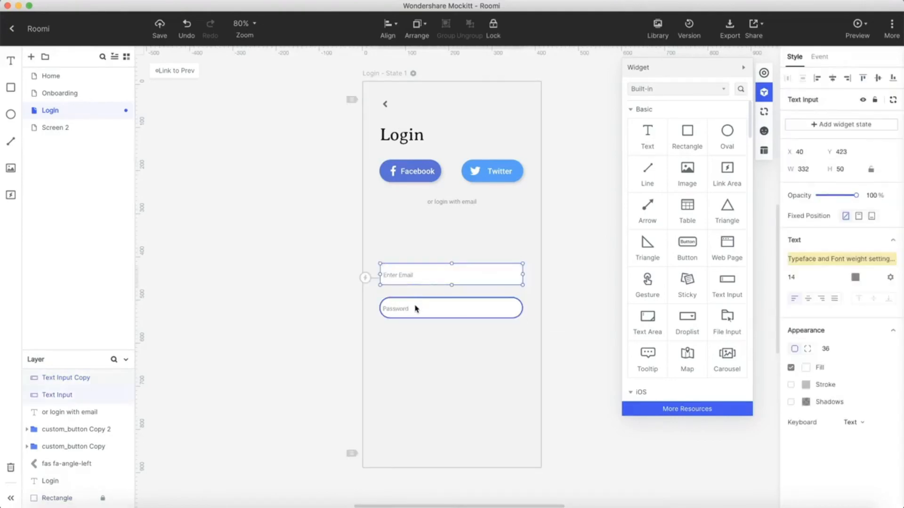
click(862, 424)
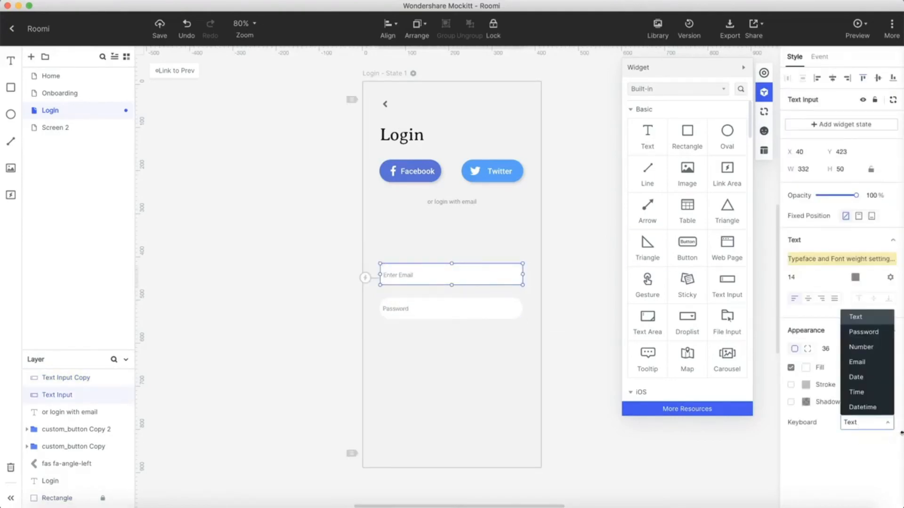
click(854, 363)
click(468, 319)
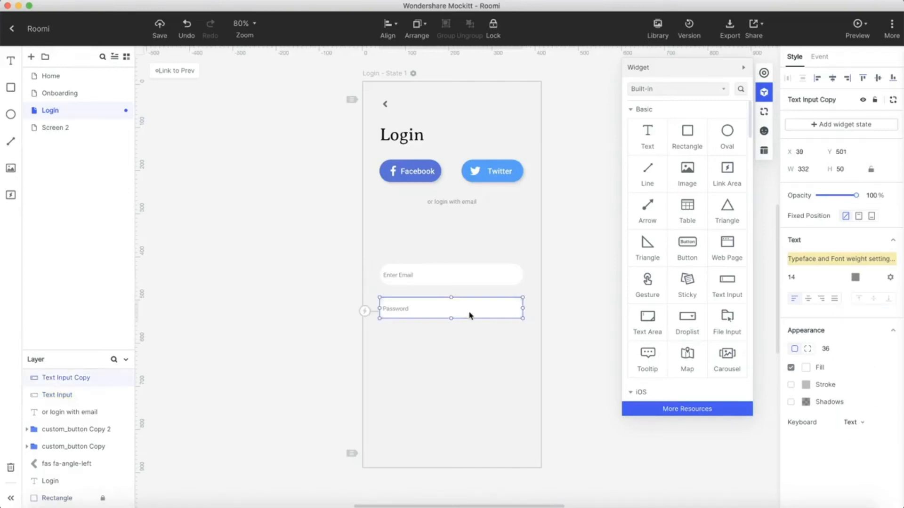
click(864, 427)
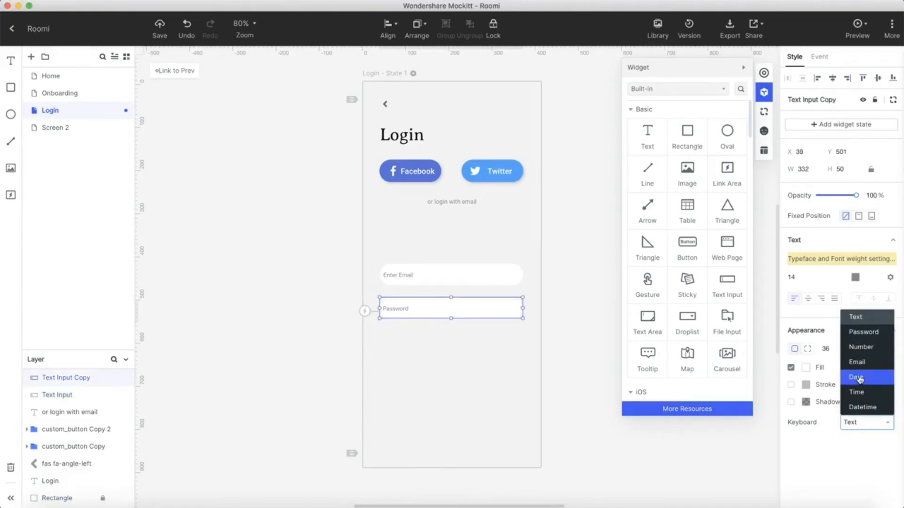
click(864, 333)
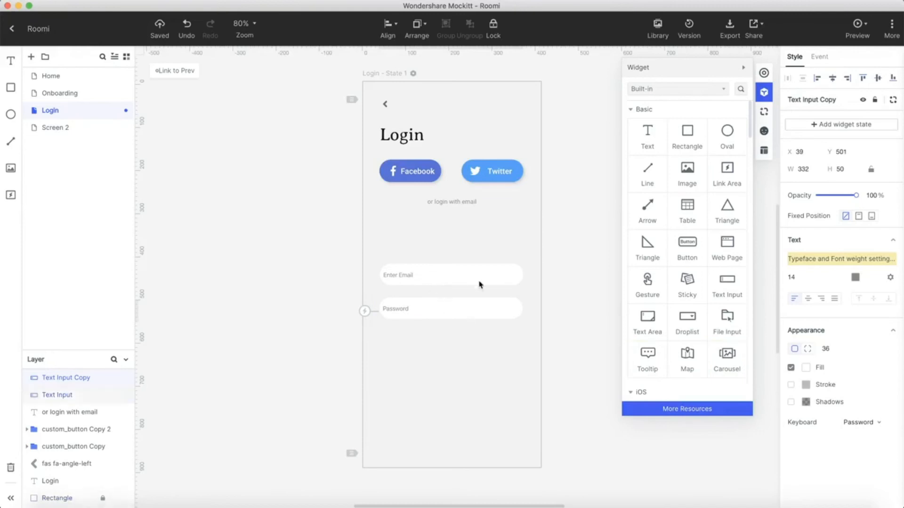
click(854, 26)
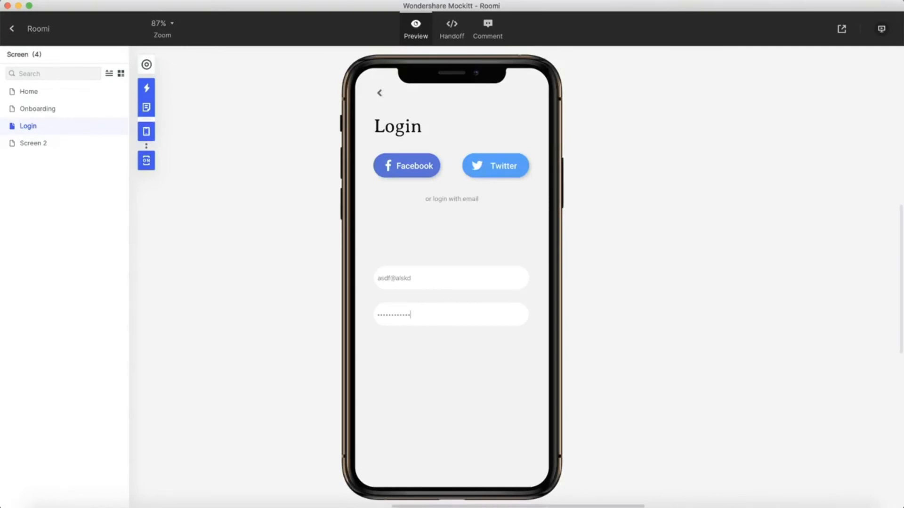
click(12, 28)
Search the icons for "eye" and place the Material Design eye, 16 by 16 in #41D3B1, inside the Password input at X 333, Y 518
click(763, 131)
double_click(680, 105)
text(eye)
drag(657, 138, 511, 307)
scroll(512, 307, up, 5)
drag(505, 302, 508, 309)
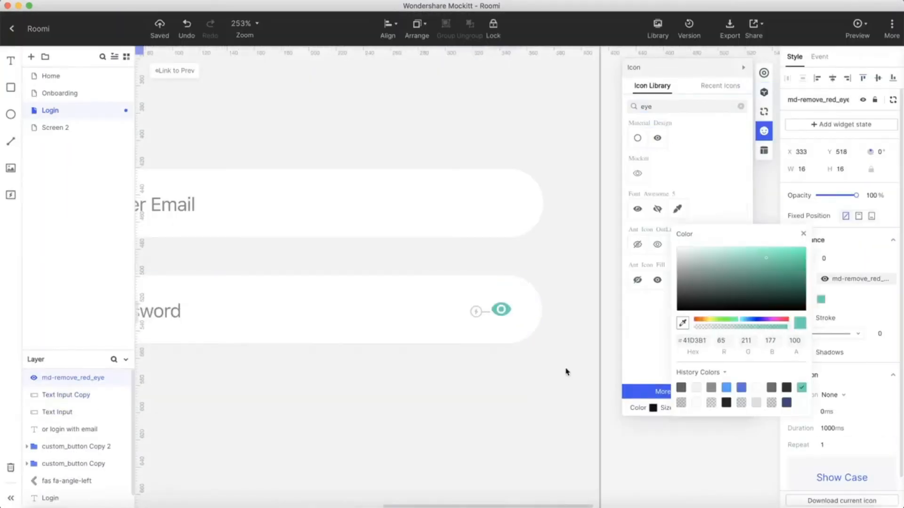
click(504, 393)
Add a drop shadow to the Enter Email and Password inputs: black at 16% opacity, Y offset 2, blur 6
key(shift+1)
drag(618, 310, 607, 329)
click(455, 302)
click(791, 402)
click(806, 402)
drag(725, 406, 695, 407)
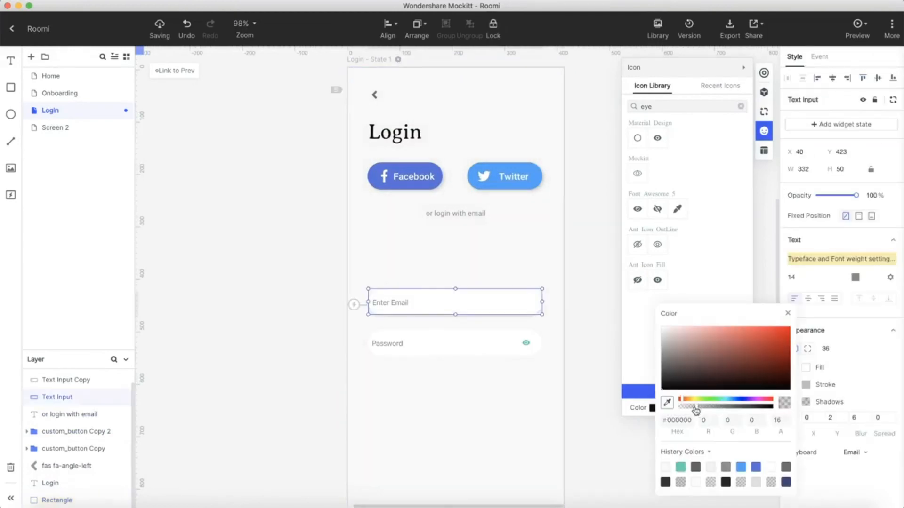
click(455, 343)
click(806, 402)
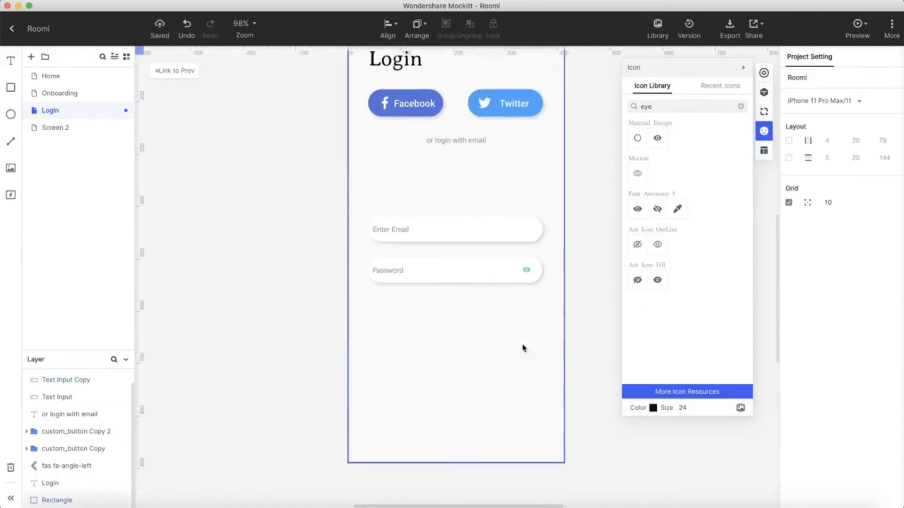
Add grey "Forgot password?" text beneath the Password input at X 257, Y 571, and a 313 by 52 "Log in" button at Y 669
key(ctrl+v)
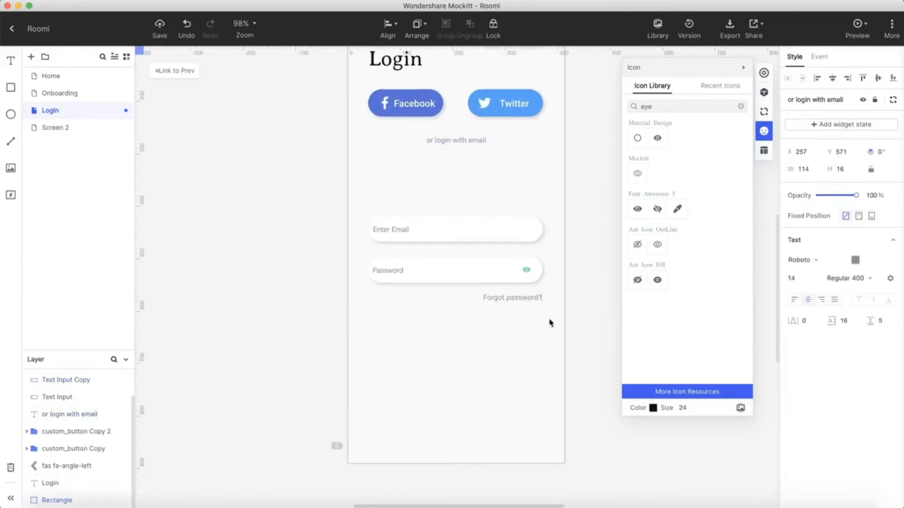
click(512, 297)
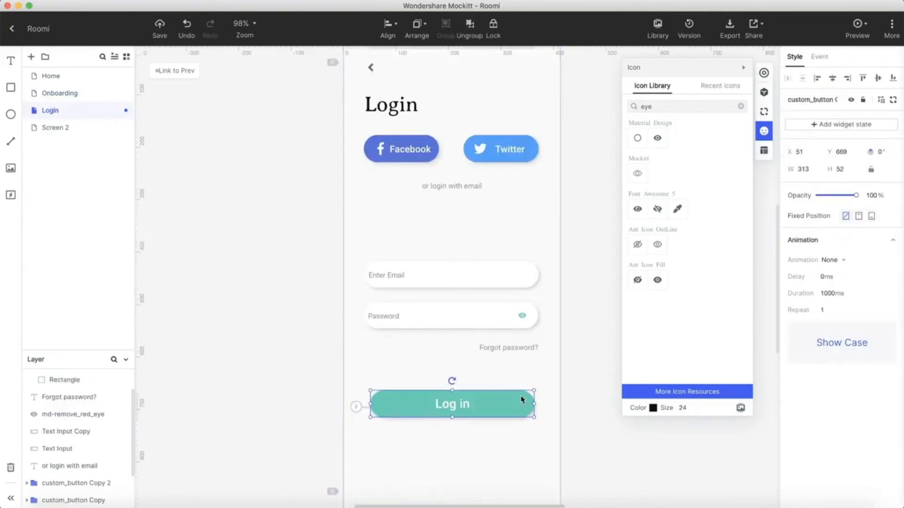
Reuse the Home screen's account text near the Login screen's lower edge and reword it as "Don't have account? Sign up"
click(65, 111)
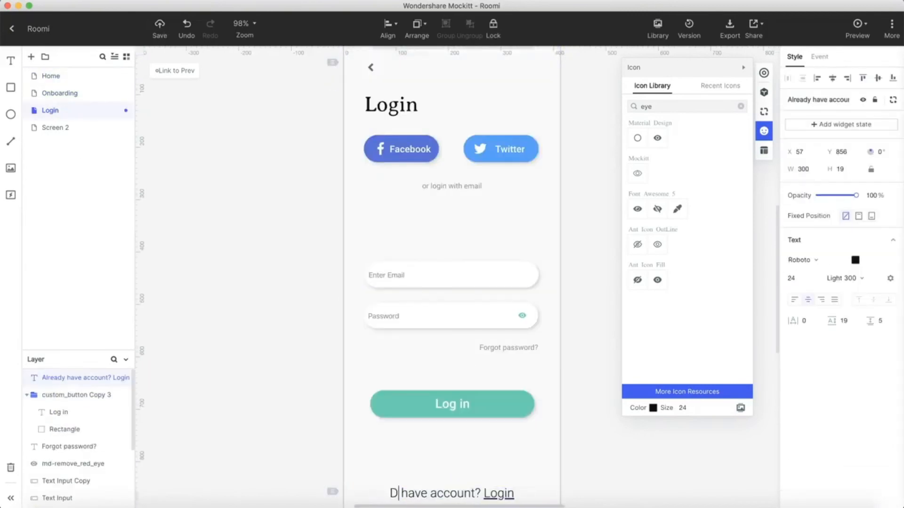
text(Sign up)
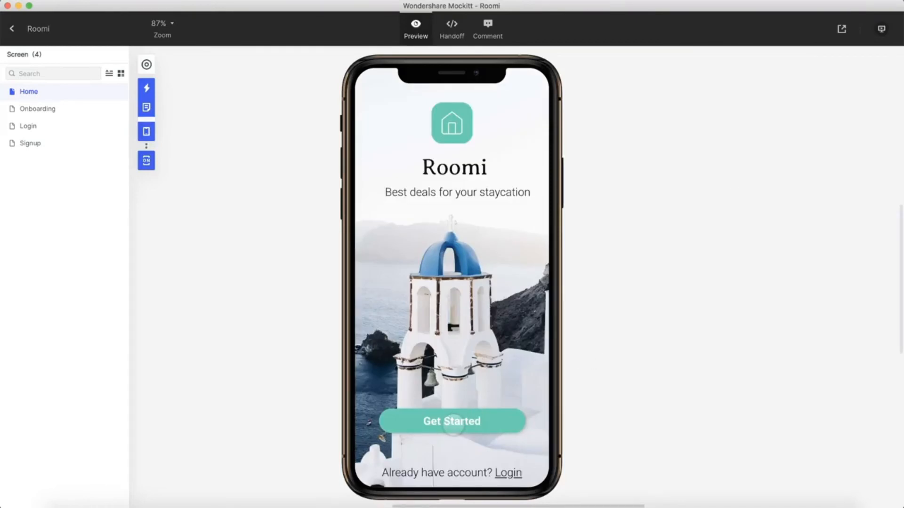
Return to editing the Home screen and link its Get Started button to the Onboarding screen on tap
click(10, 28)
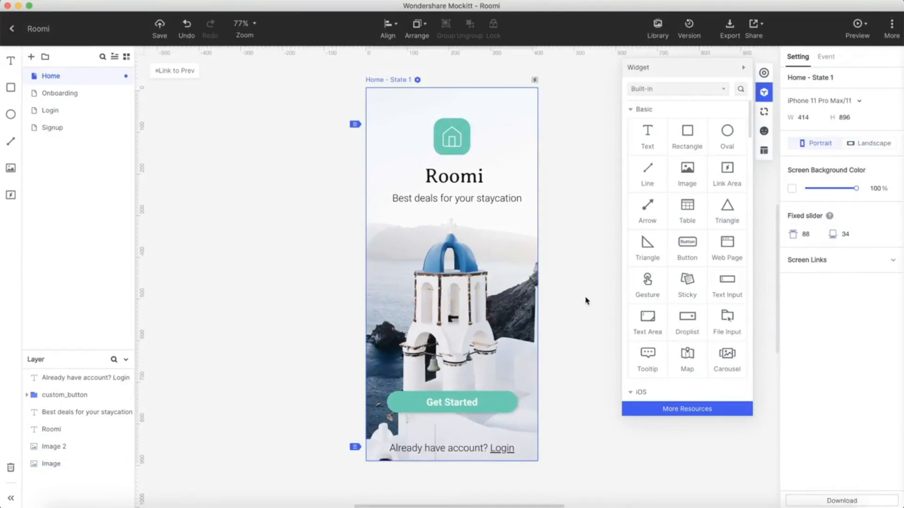
click(458, 408)
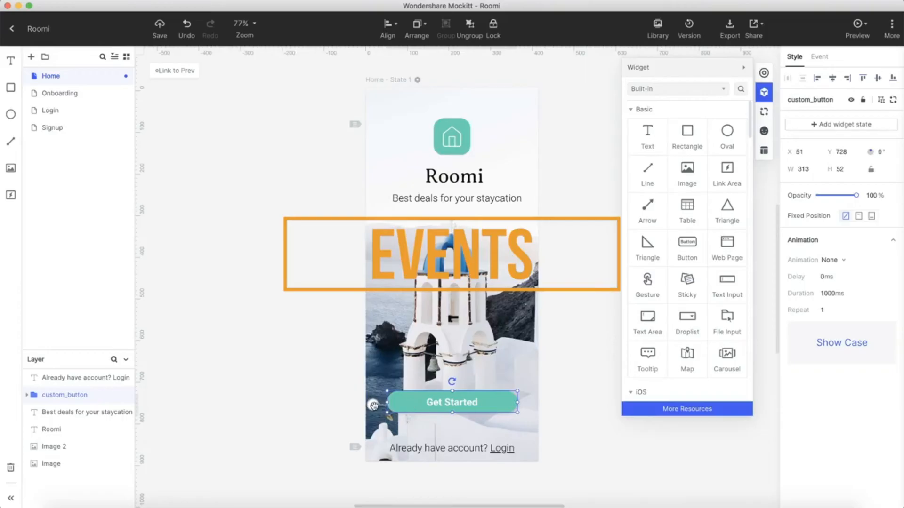
mouse_move(373, 405)
mouse_down()
mouse_move(257, 333)
mouse_move(155, 165)
mouse_move(90, 100)
mouse_up()
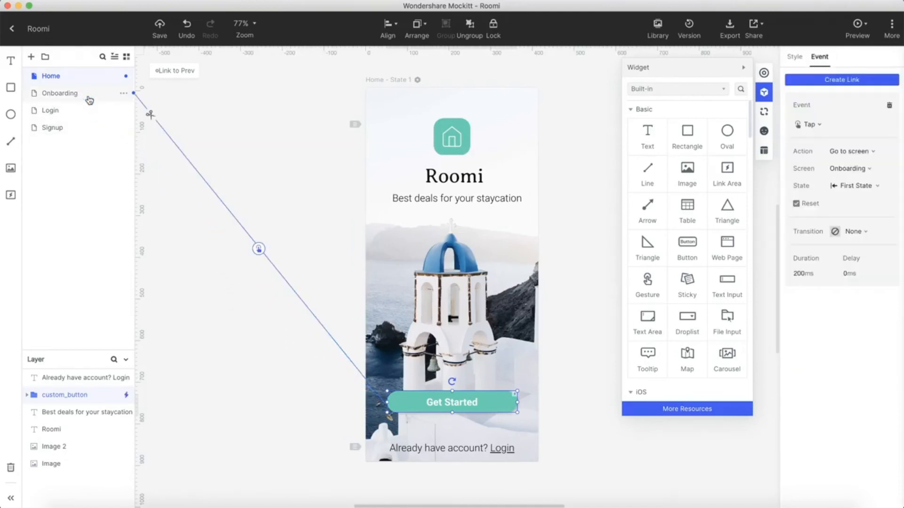
Link the Home screen's "Already have account? Login" text and the Onboarding screen's Log in button to the Login screen
click(503, 449)
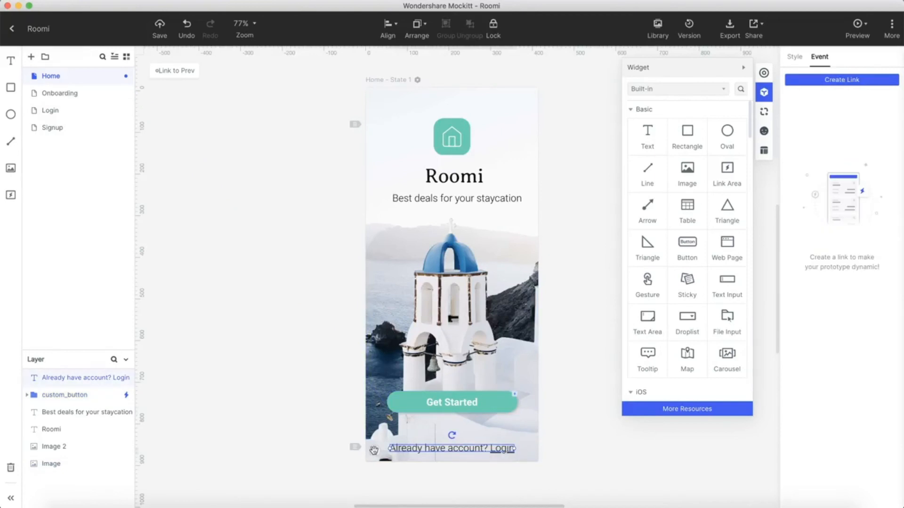
drag(369, 448, 55, 116)
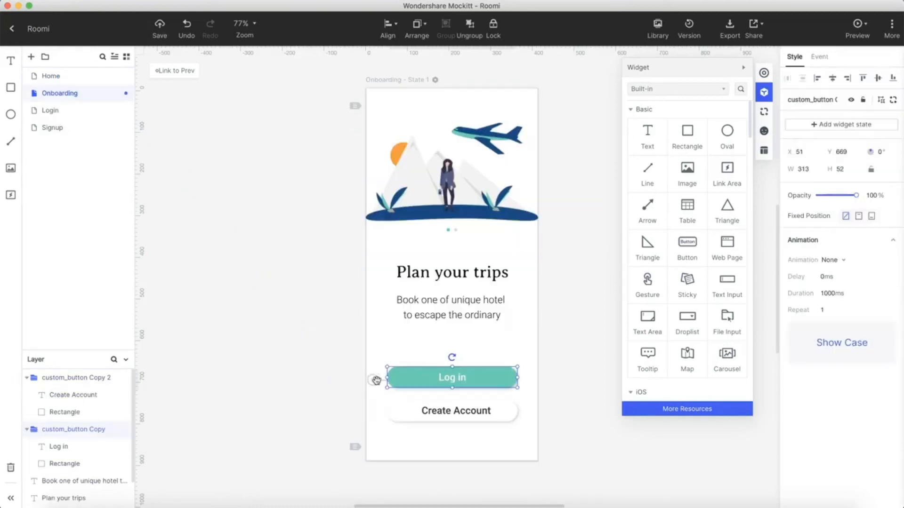
drag(376, 380, 38, 62)
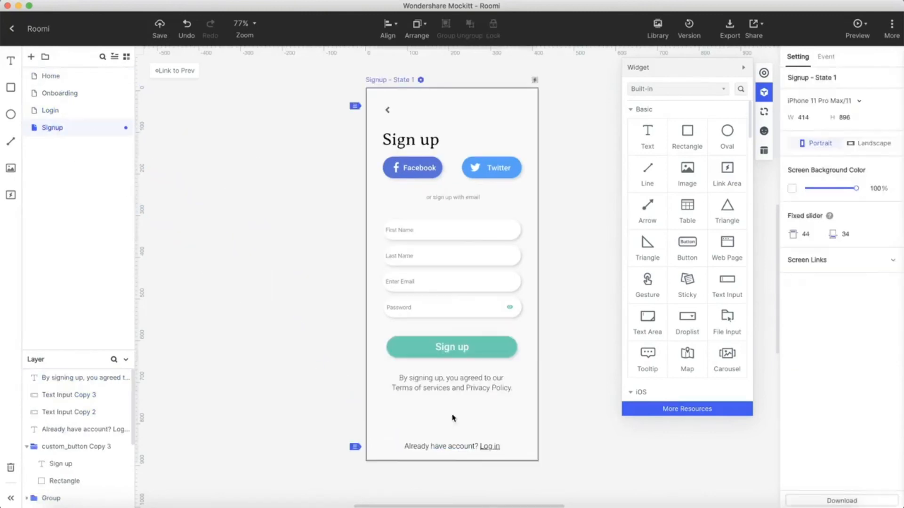
Preview the prototype from Home and follow the Get Started, Log in and Sign up links through to the Signup screen
click(854, 32)
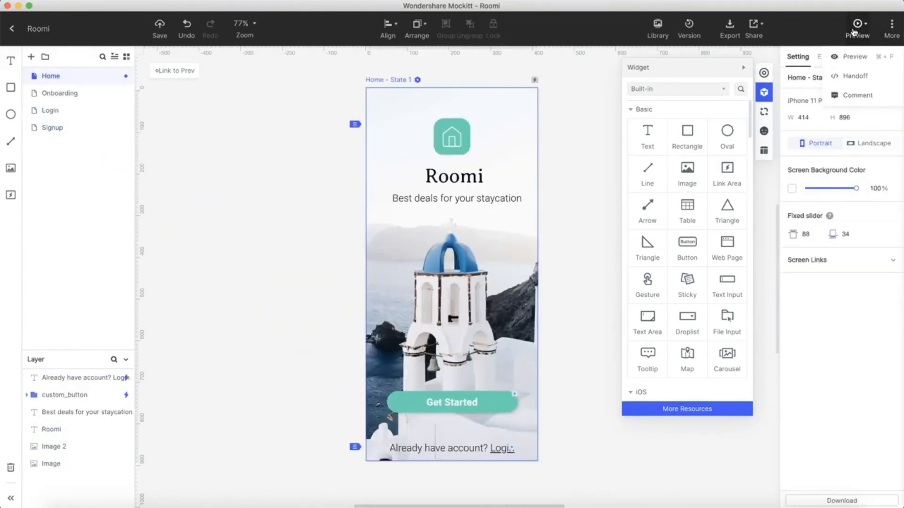
click(854, 31)
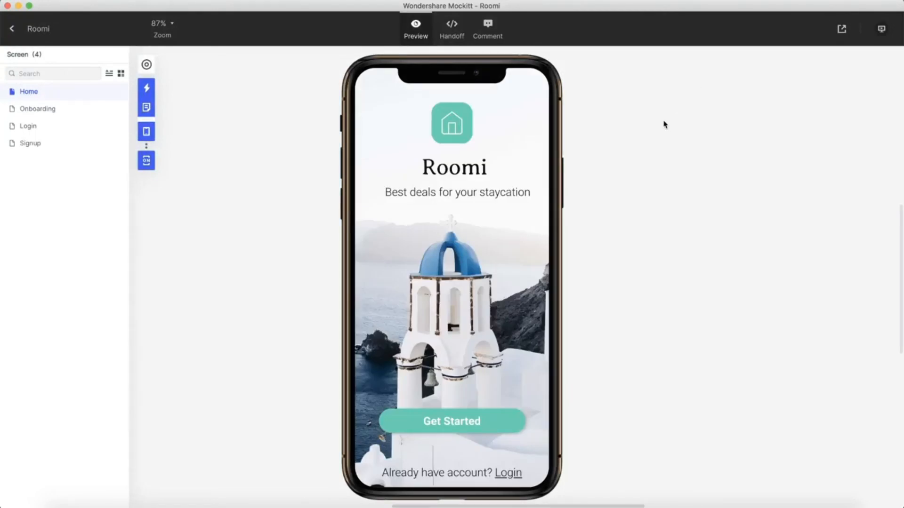
click(453, 425)
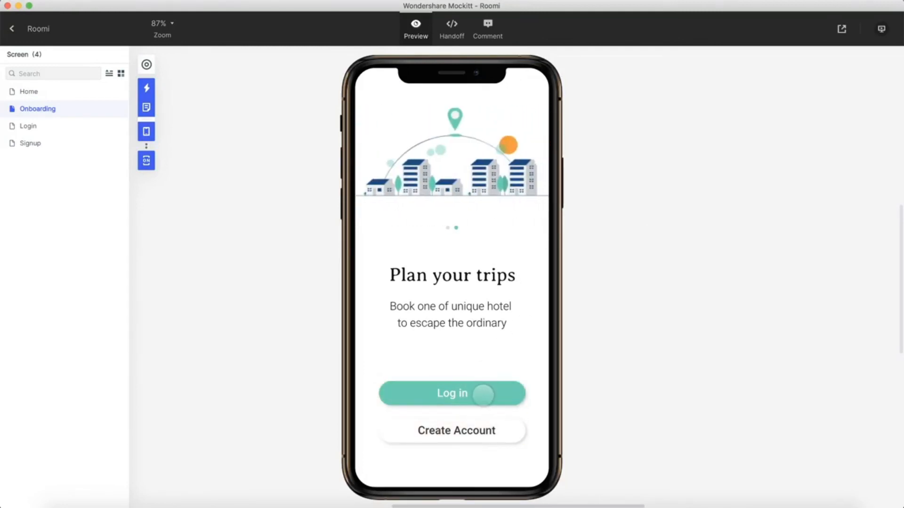
click(483, 394)
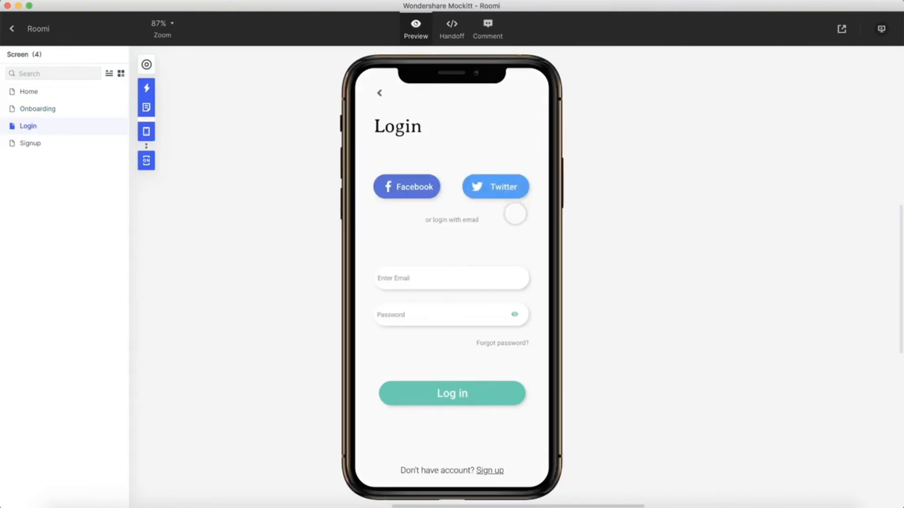
click(490, 470)
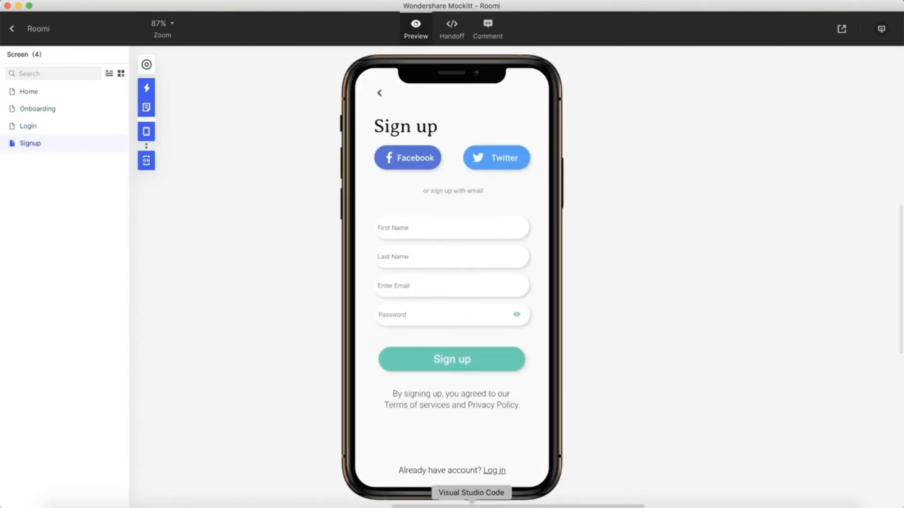
Test the previewed Sign up form with "asdfasdf" as first name, "asdfa" as last name and "asdf" as email, and select the Password field
click(428, 232)
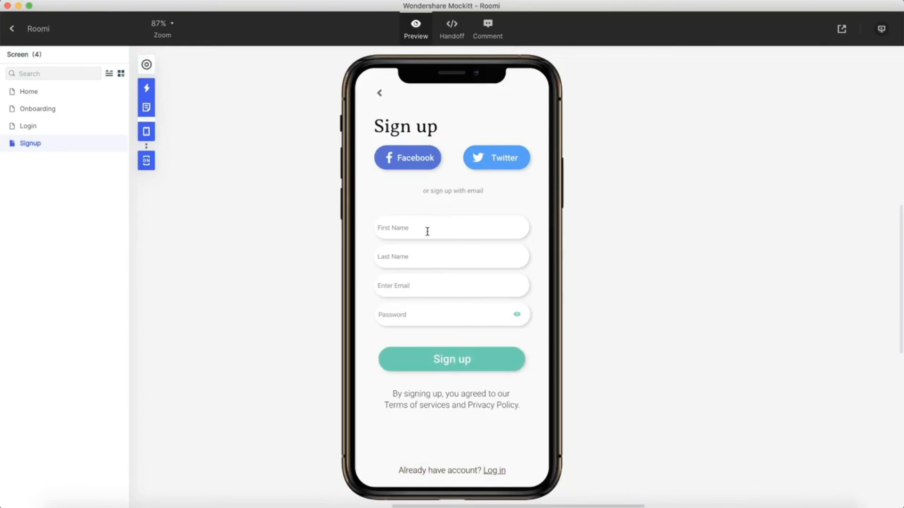
text(asdfasdf)
click(412, 257)
text(asdfa)
click(438, 293)
text(asdf)
click(426, 320)
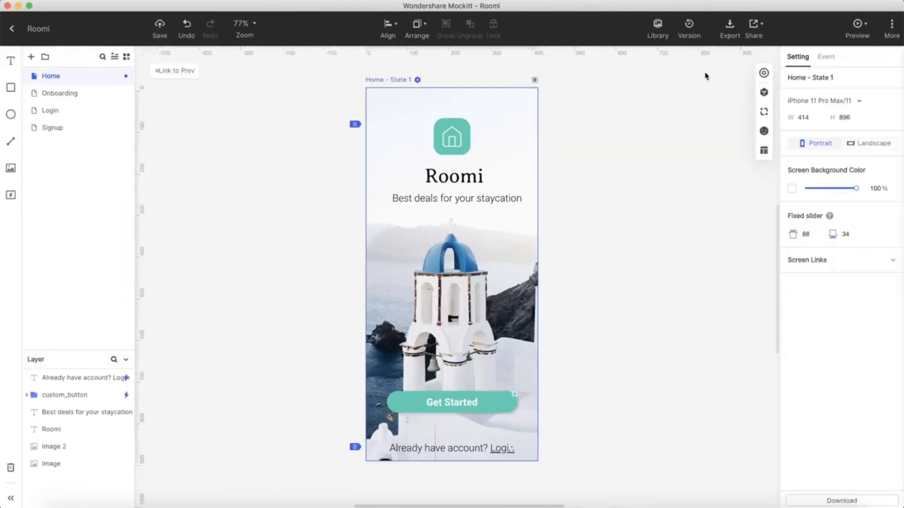
Examine the available export formats and the exported image size choices, and close them without exporting
click(728, 28)
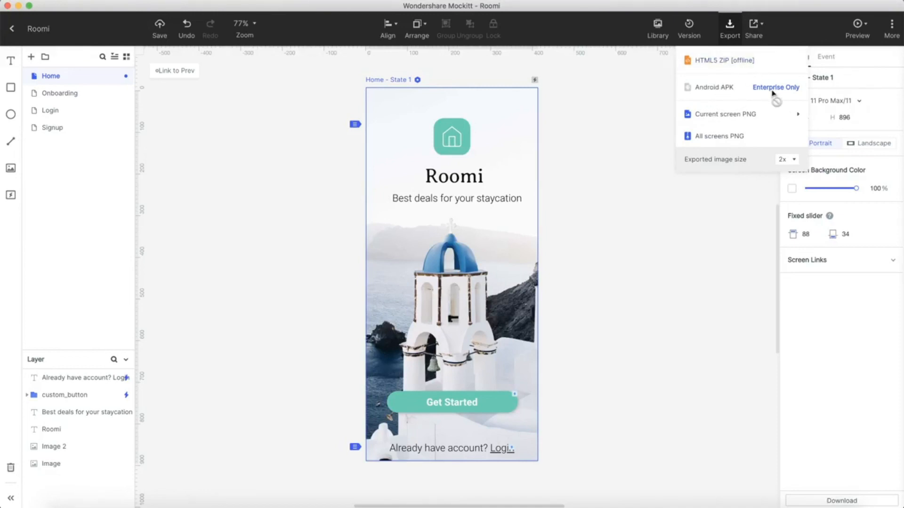
mouse_move(746, 119)
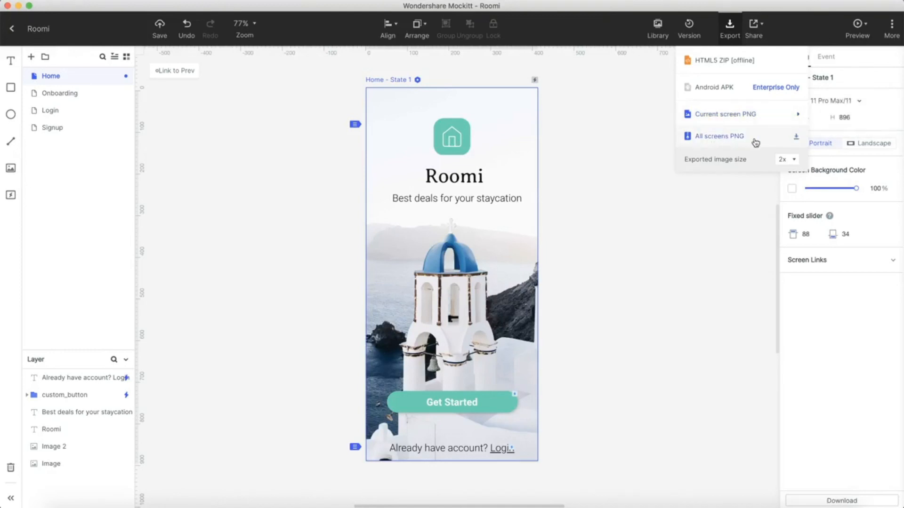
click(784, 163)
click(787, 165)
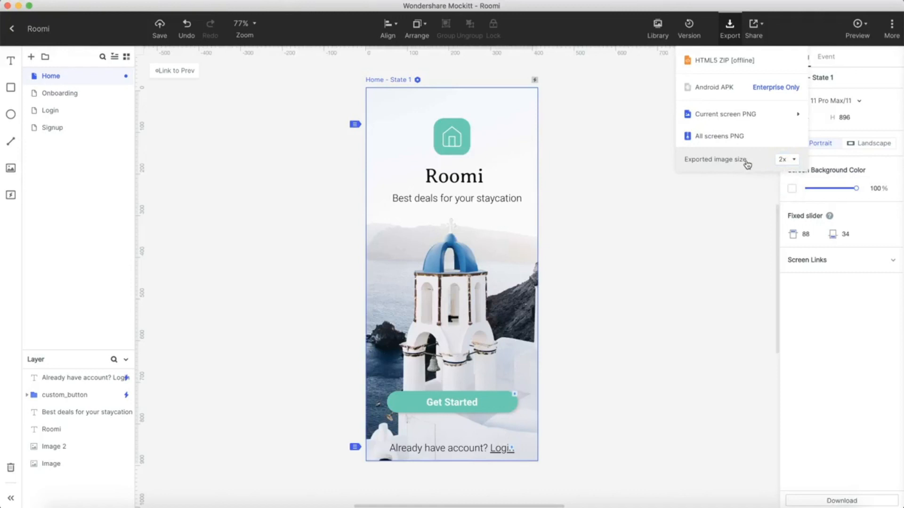
click(619, 111)
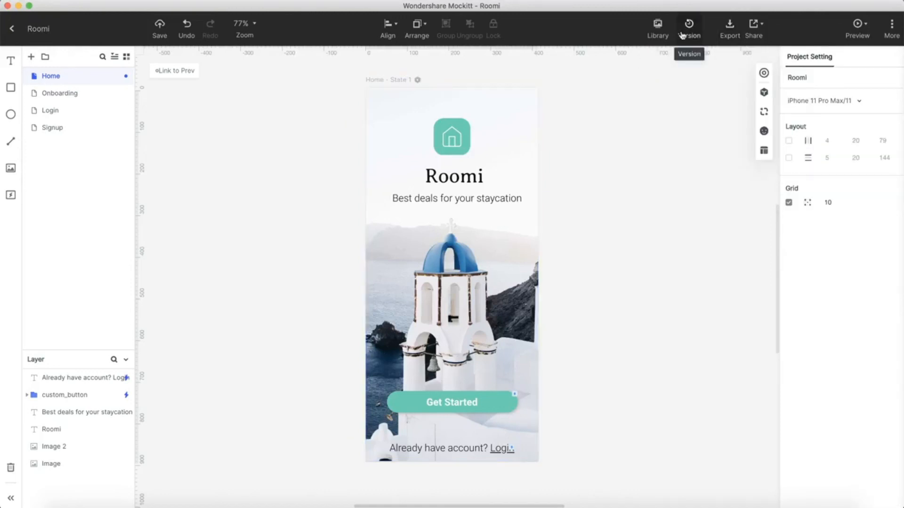
Open the Roomi project's sharing options, select the share link and check which screens are shared
click(755, 33)
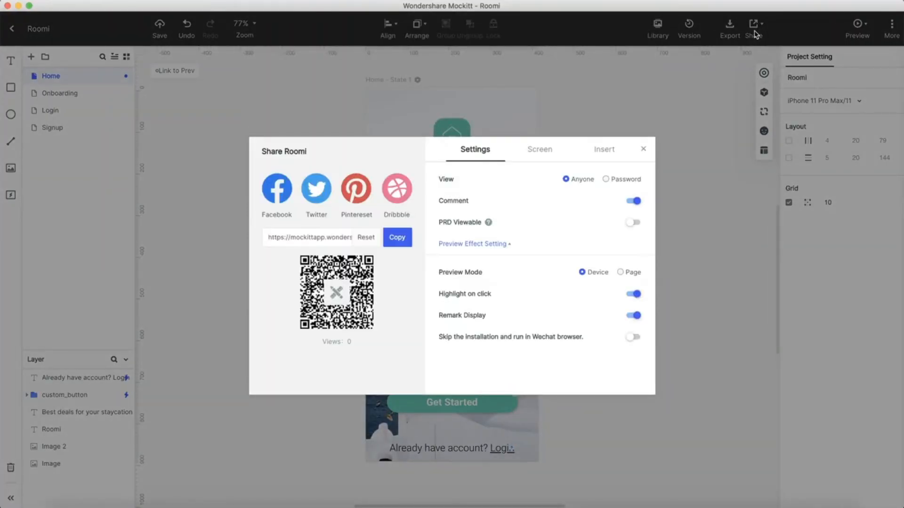
click(316, 230)
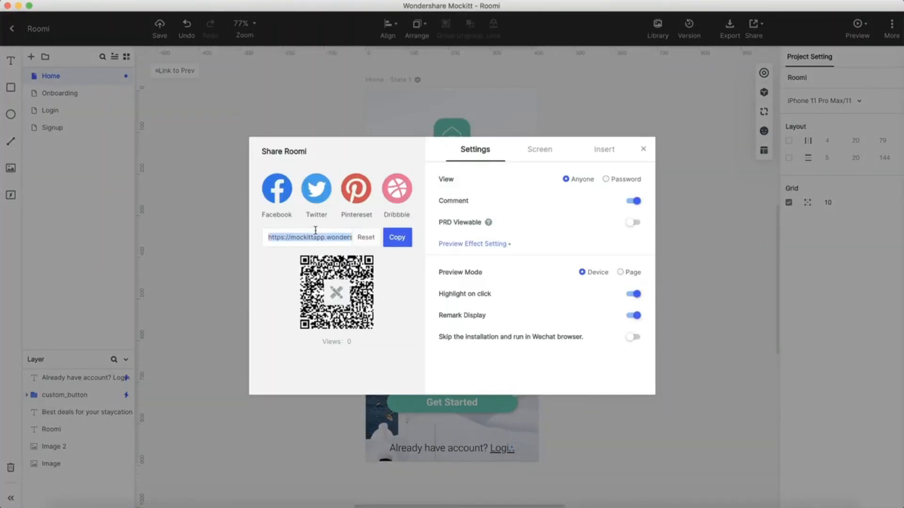
click(541, 148)
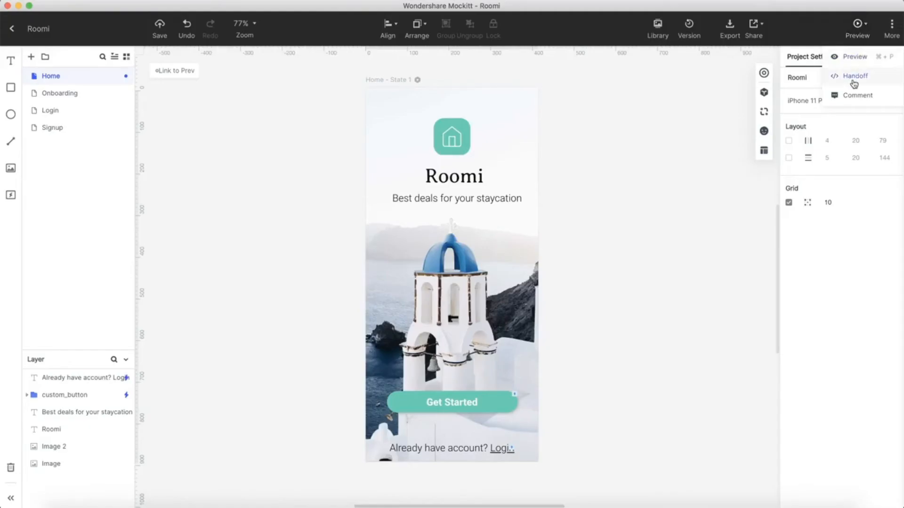
Open the handoff view of the prototype and select the house logo image
click(853, 81)
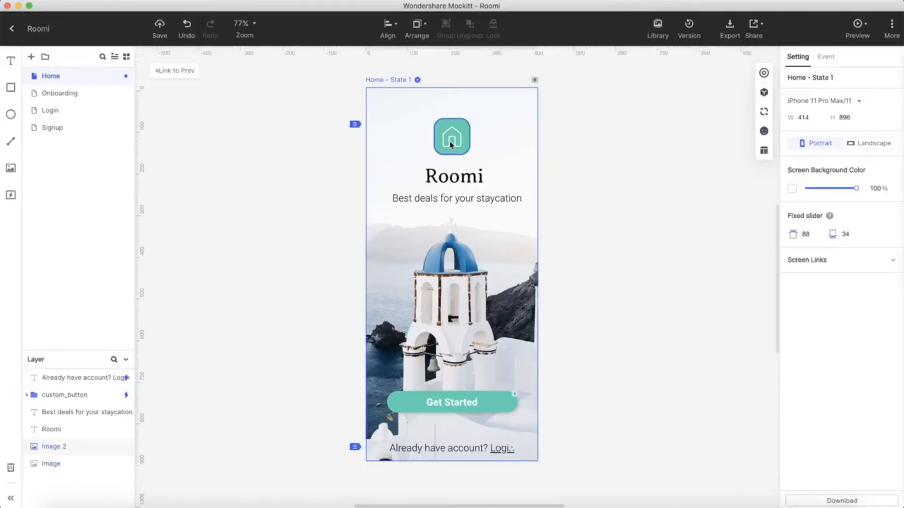
click(451, 144)
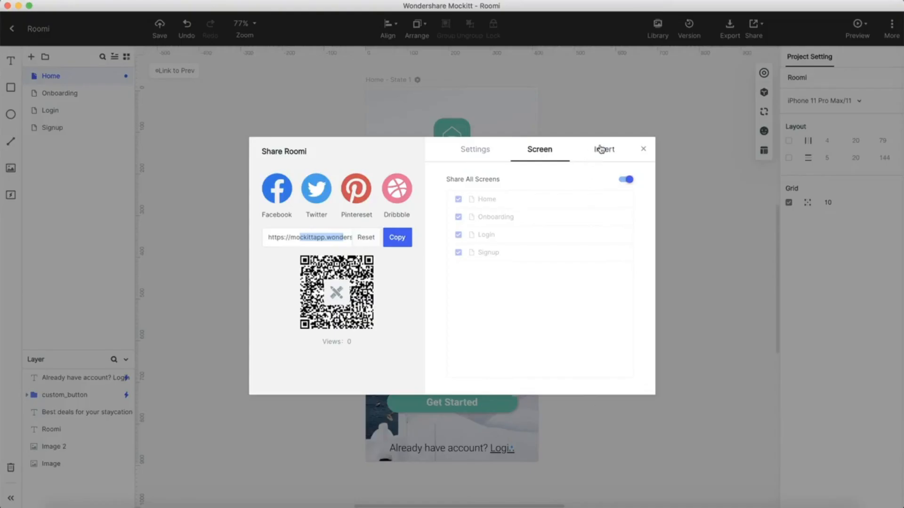
Copy the Zoom insertion iframe embed code for the prototype, allow Wondershare Mockitt notifications and close the sharing options
click(601, 149)
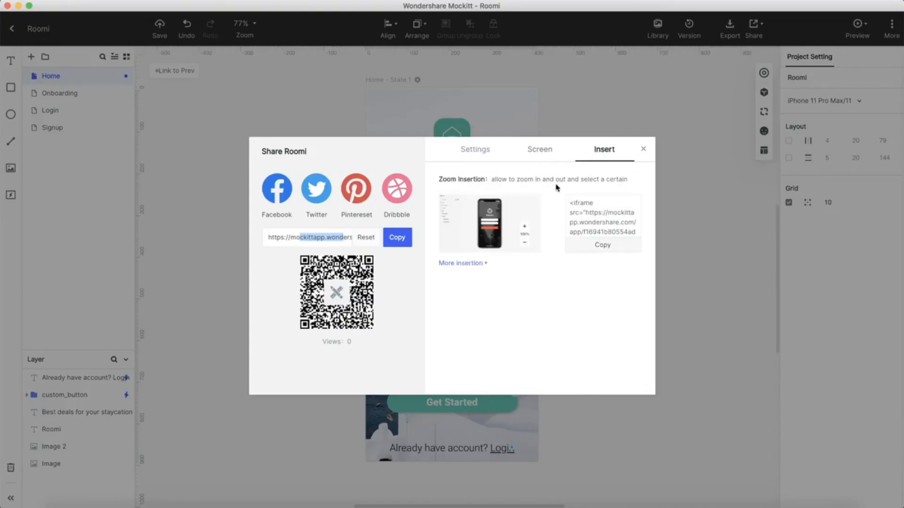
click(601, 245)
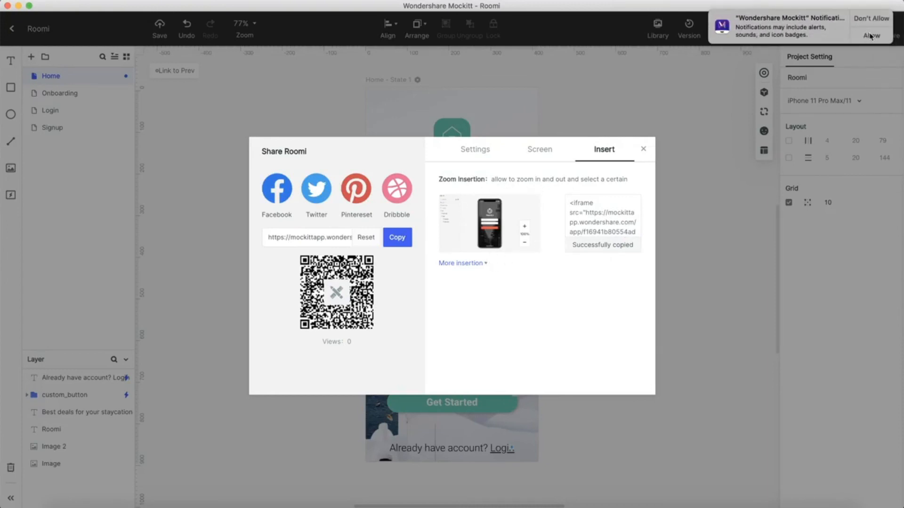
click(870, 36)
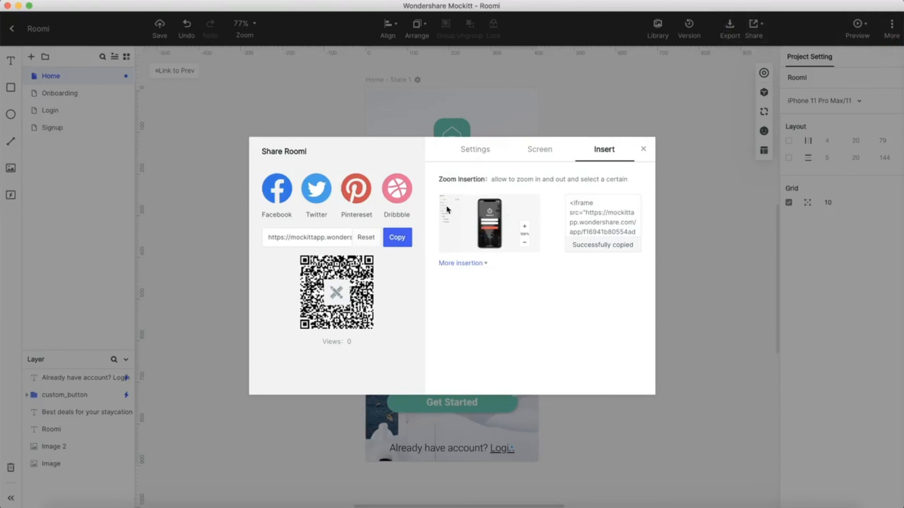
click(643, 149)
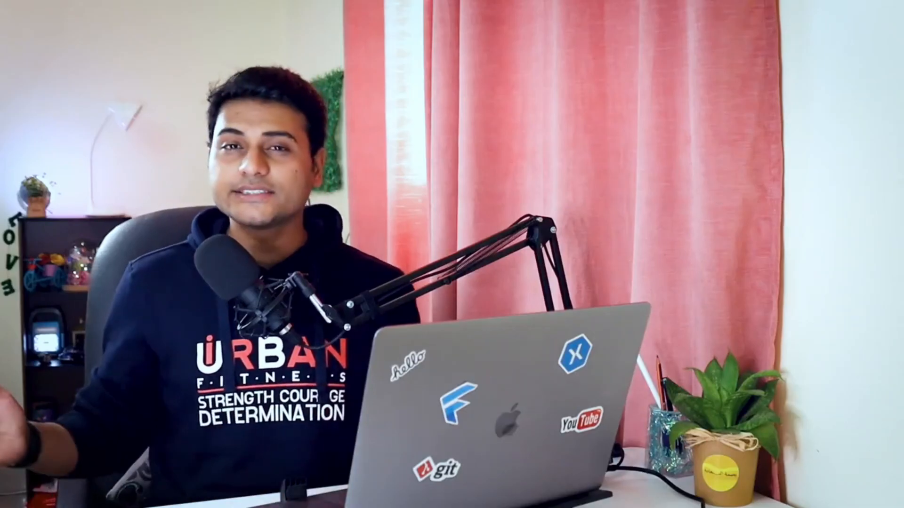